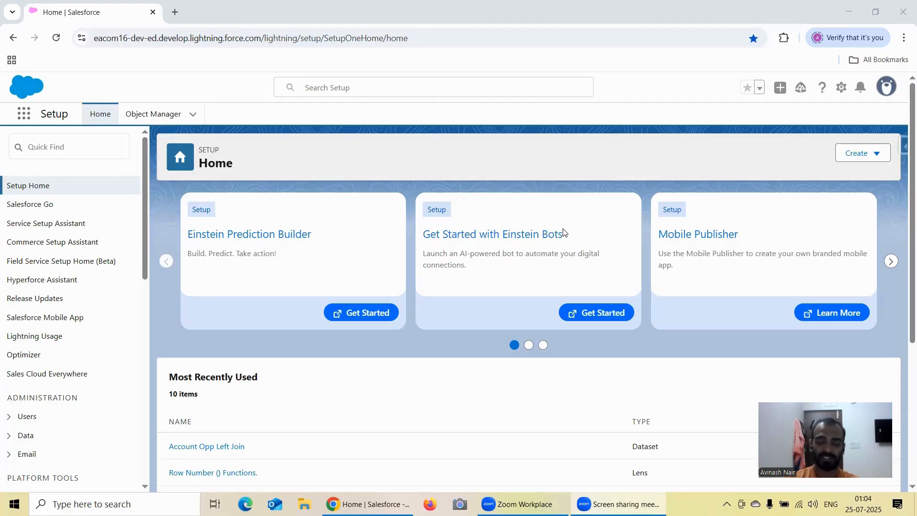
Open Analytics Studio and explore the Account Opp Left Join dataset in a new lens.
click(563, 232)
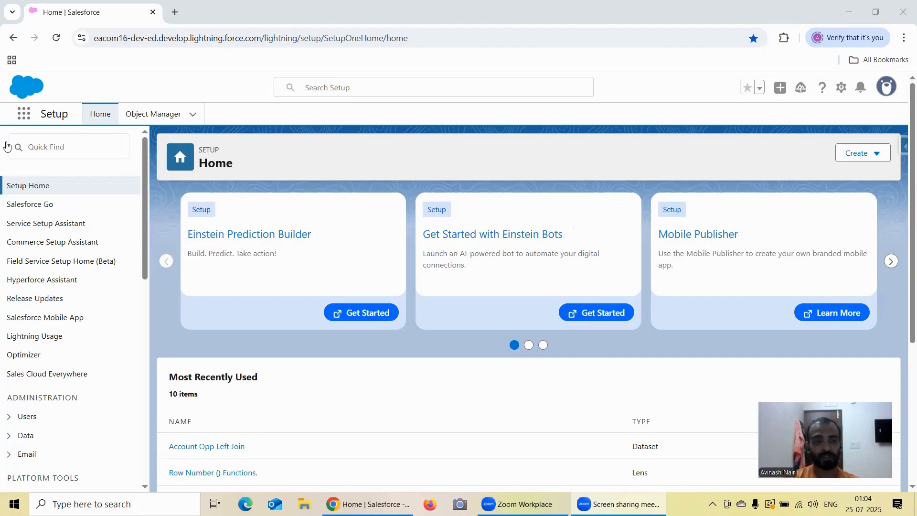
click(24, 114)
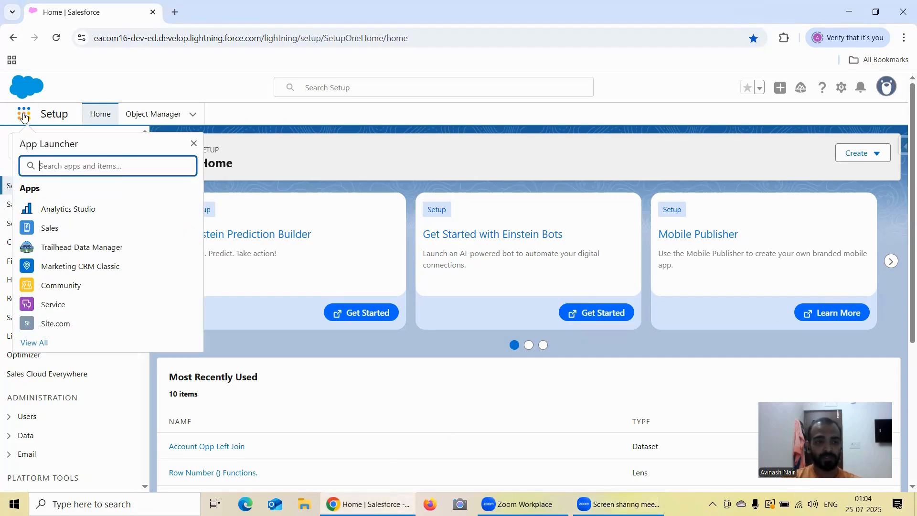
click(73, 215)
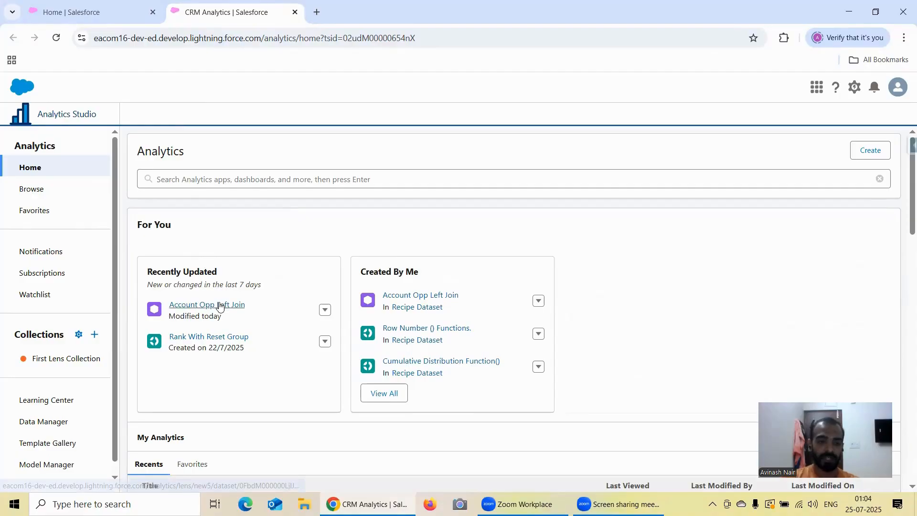
click(220, 306)
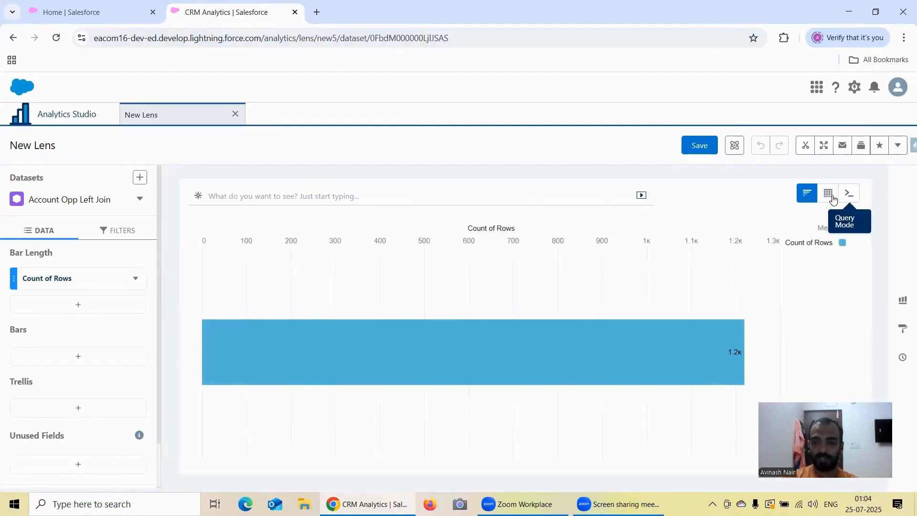
Switch the lens to a compare table and group it by Opportunity.Close Date (Year-Month).
click(830, 195)
click(800, 237)
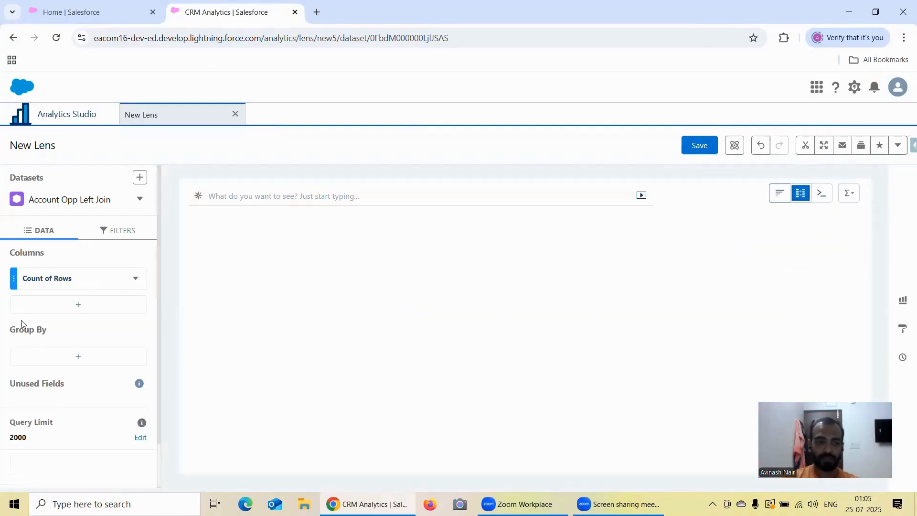
click(78, 357)
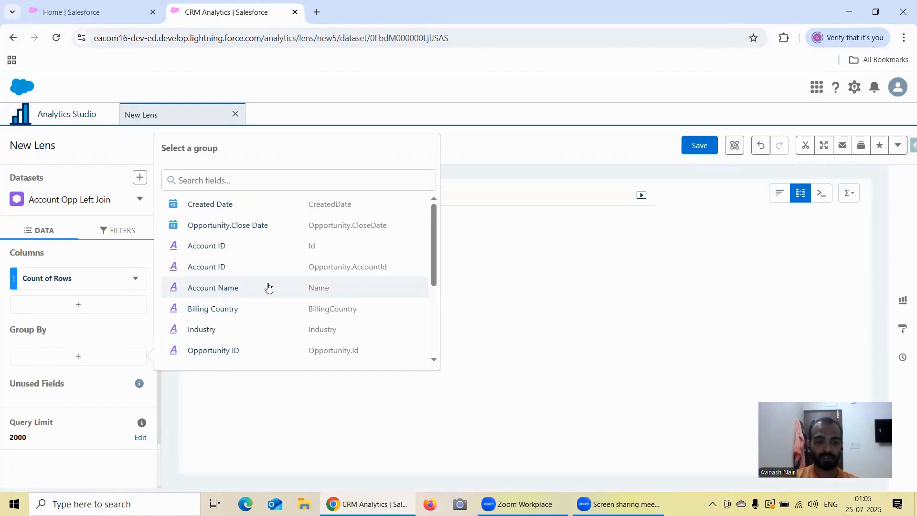
scroll(267, 286, down, 1)
scroll(266, 286, up, 1)
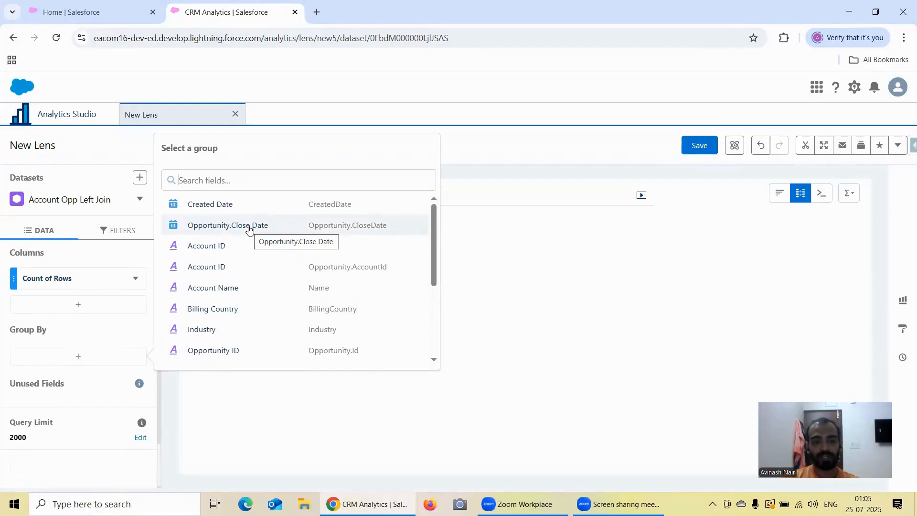
click(249, 230)
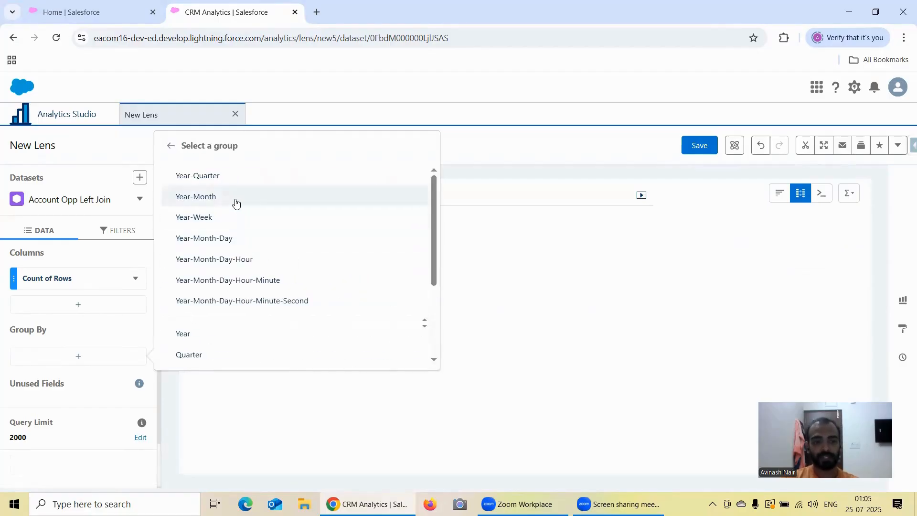
click(236, 202)
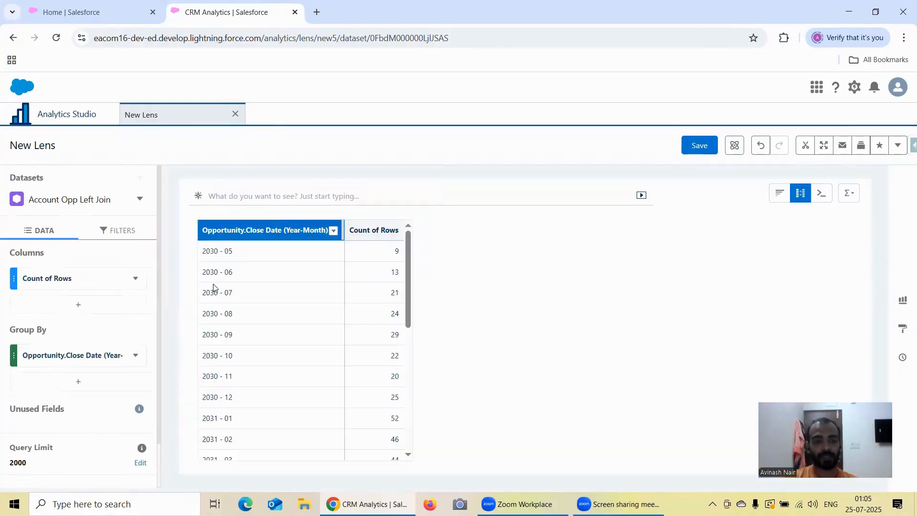
click(136, 357)
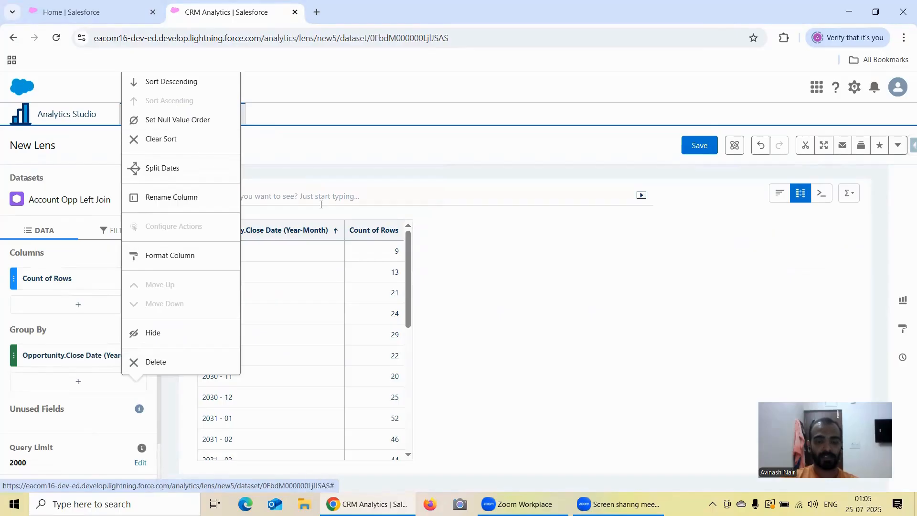
click(434, 224)
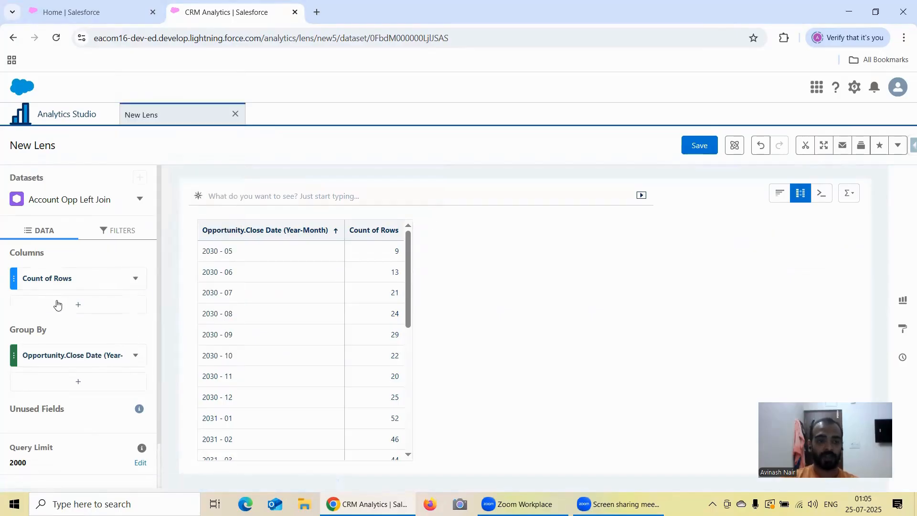
Add a formula column to the compare table, check its available calculation functions, and close the column editor.
click(78, 304)
click(404, 107)
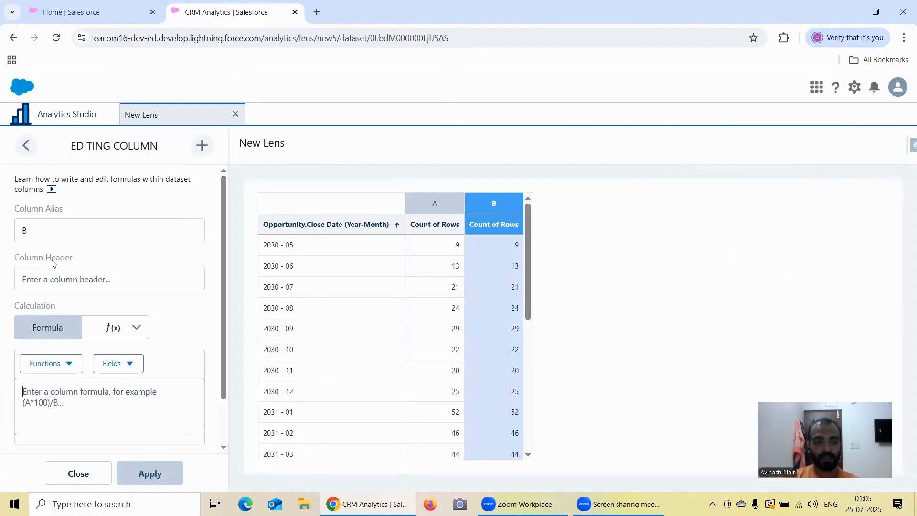
scroll(125, 336, down, 2)
click(114, 272)
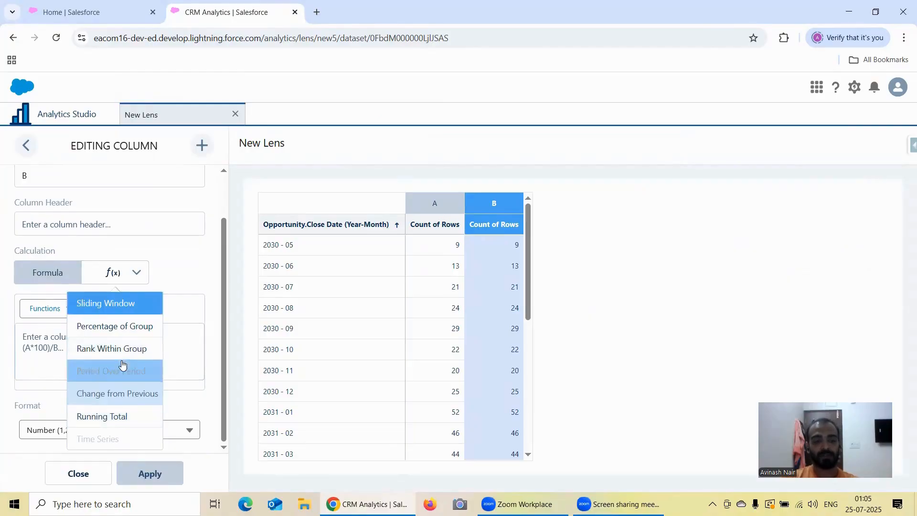
mouse_move(111, 444)
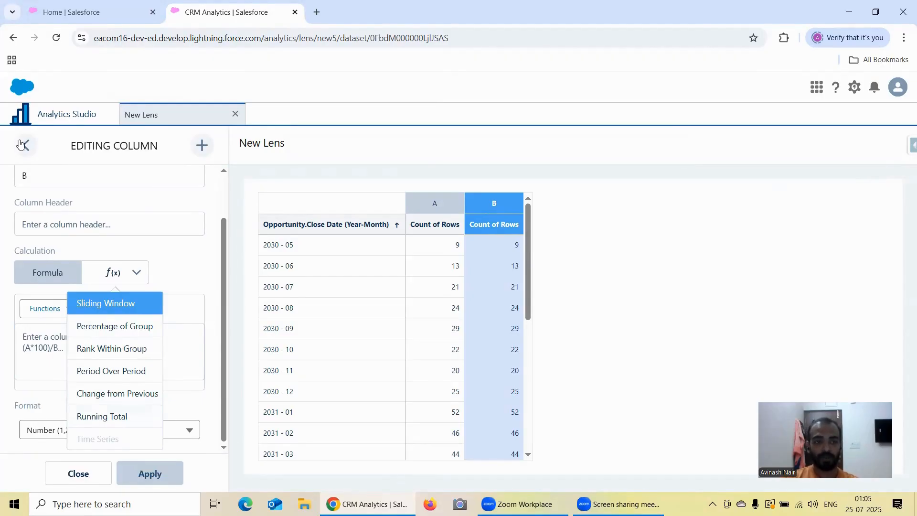
click(62, 119)
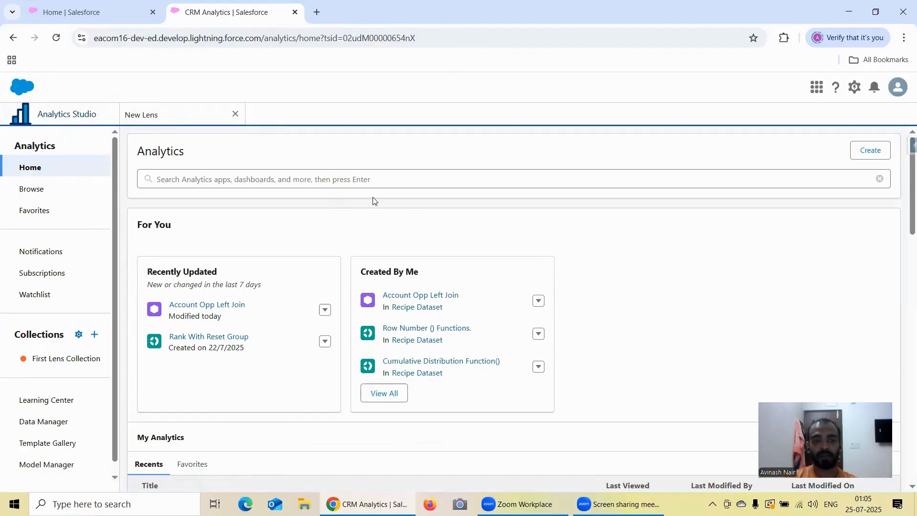
click(164, 116)
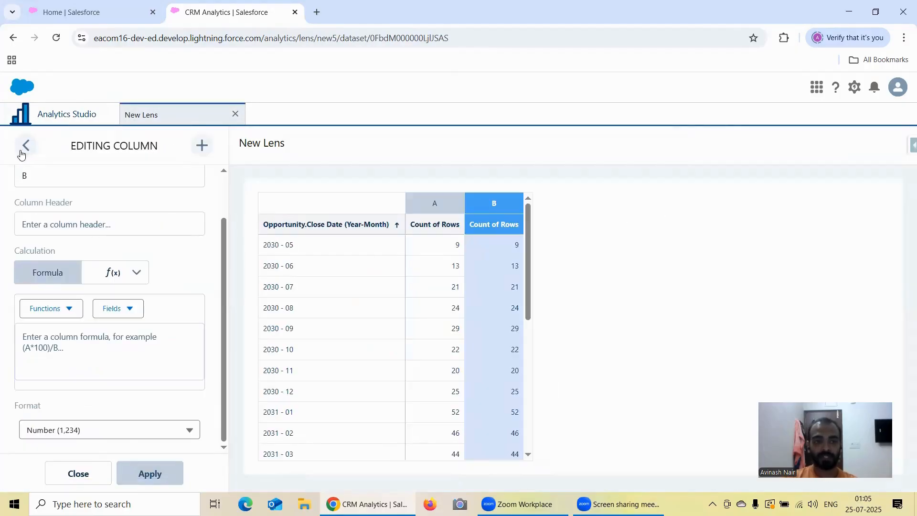
click(77, 473)
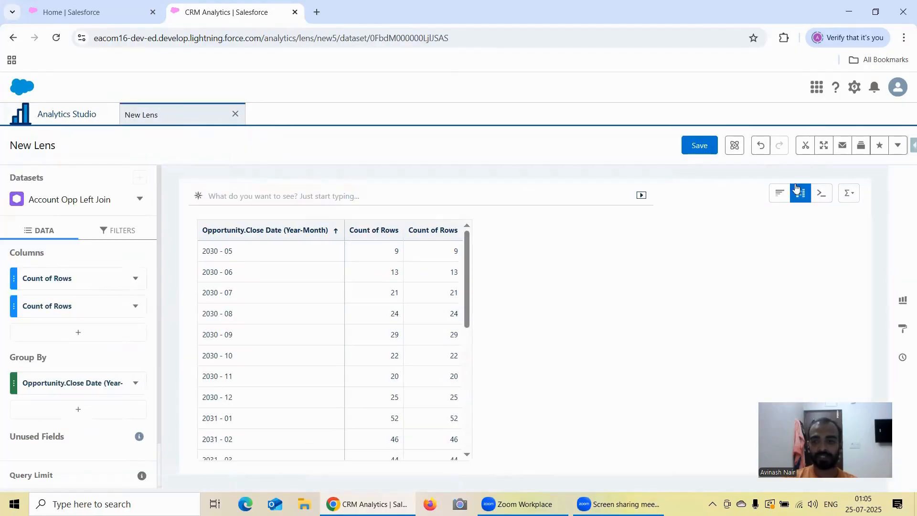
Create a lens in Compact Form 1.0 and group its bars by Opportunity.Close Date (Year-Month).
click(898, 146)
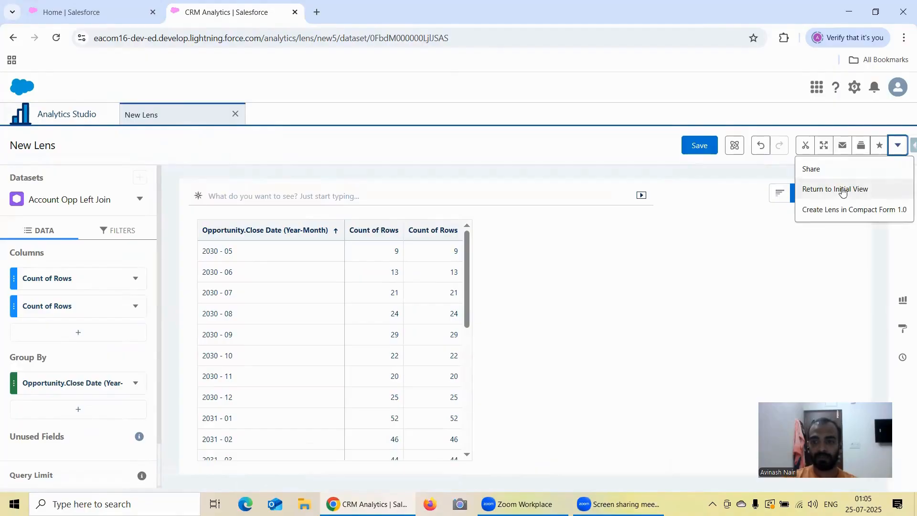
click(834, 210)
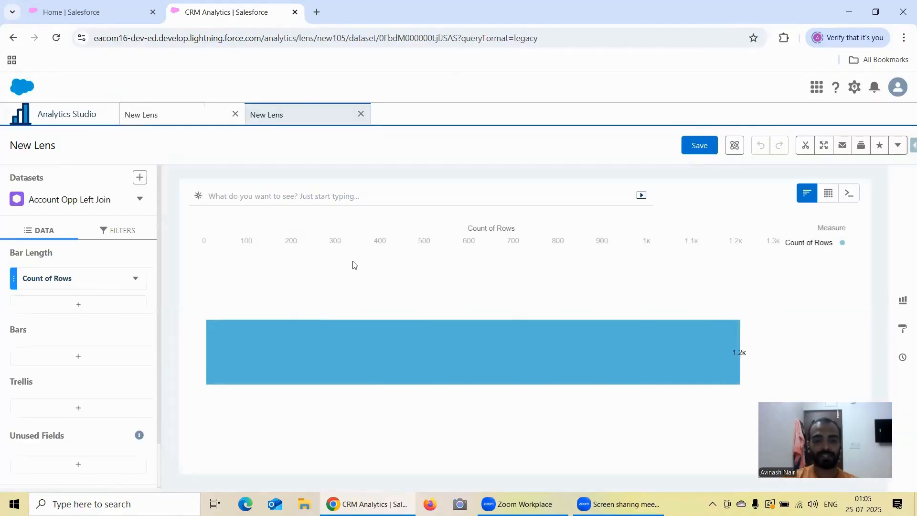
click(97, 354)
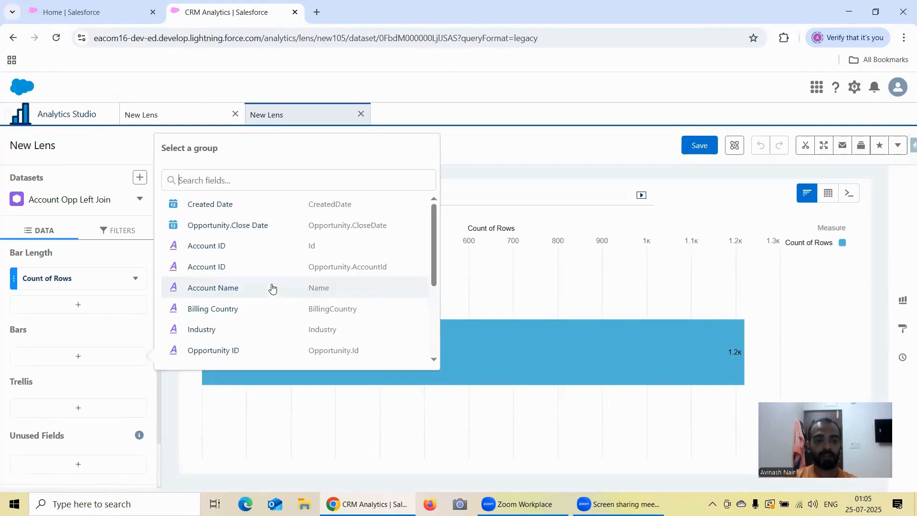
click(258, 225)
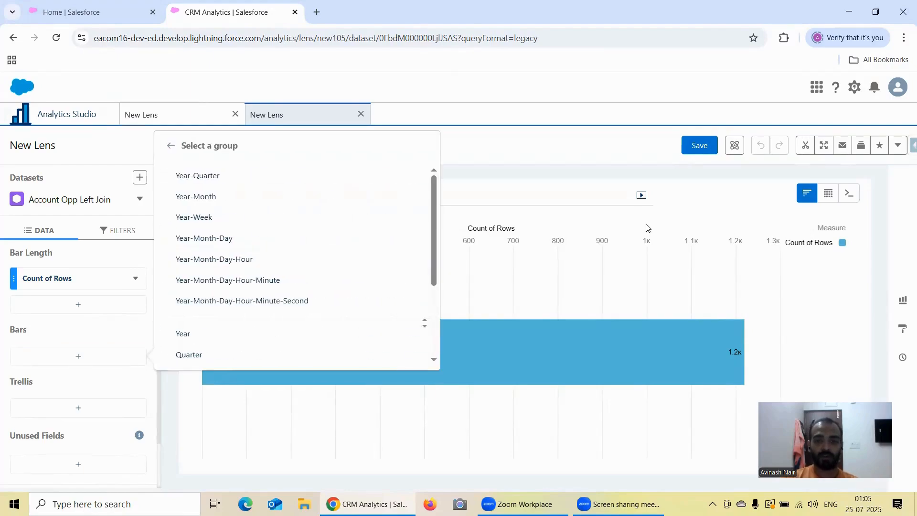
click(288, 198)
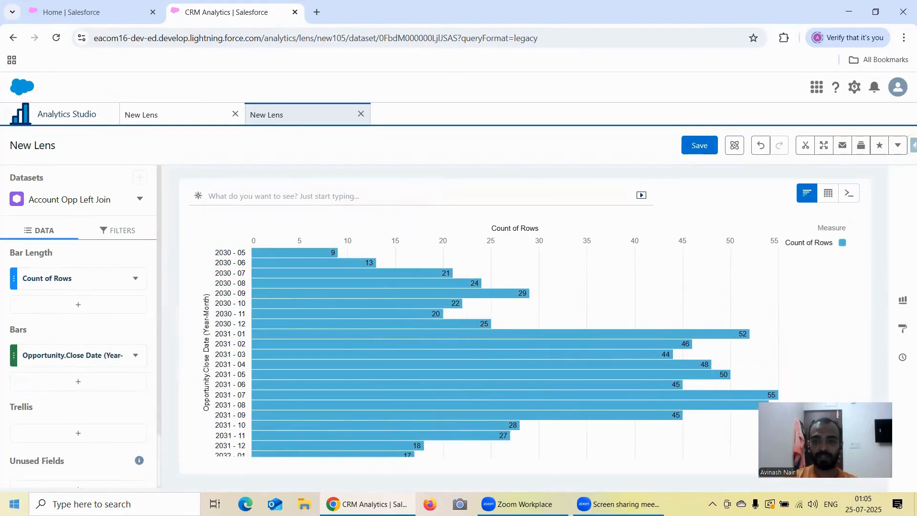
Convert the new lens to a compare table and sort the close date grouping in ascending order.
mouse_move(834, 194)
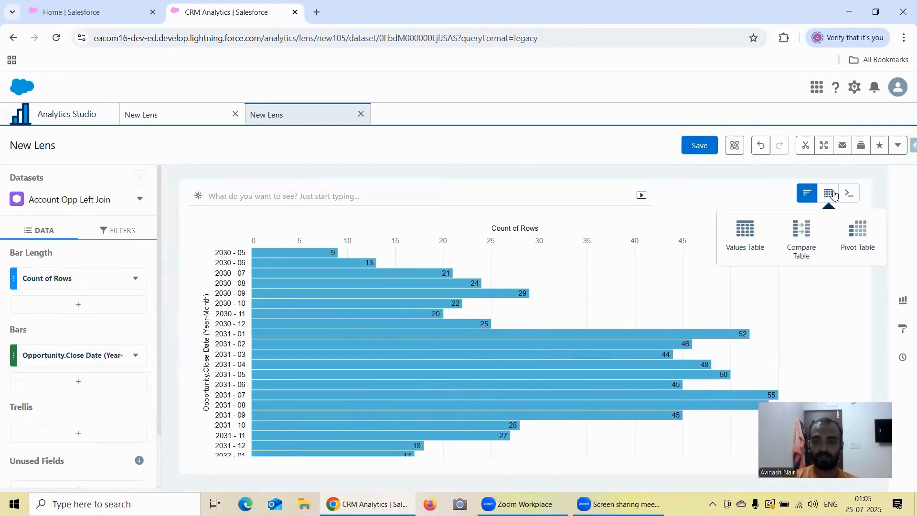
click(812, 236)
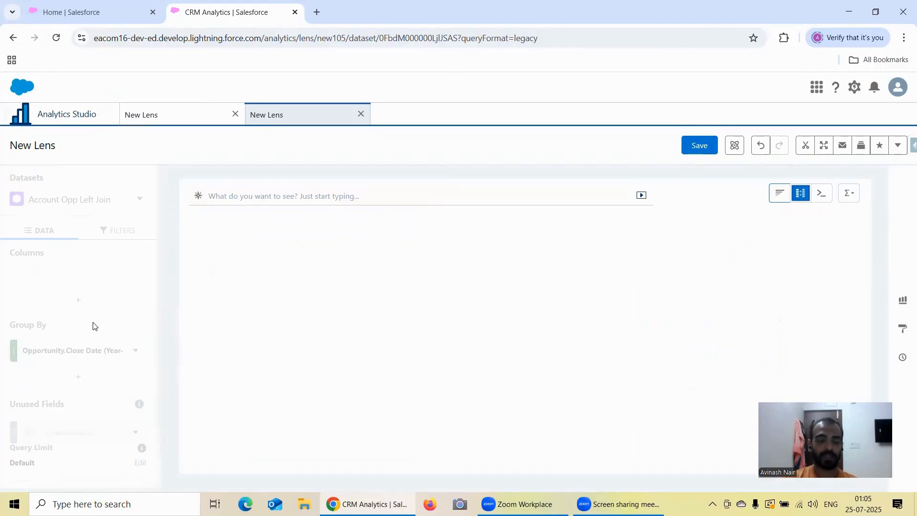
click(137, 355)
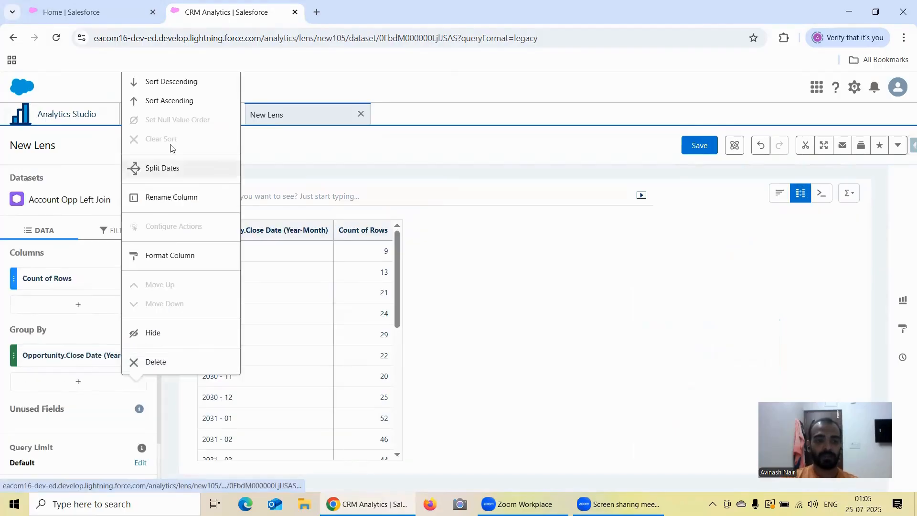
click(162, 101)
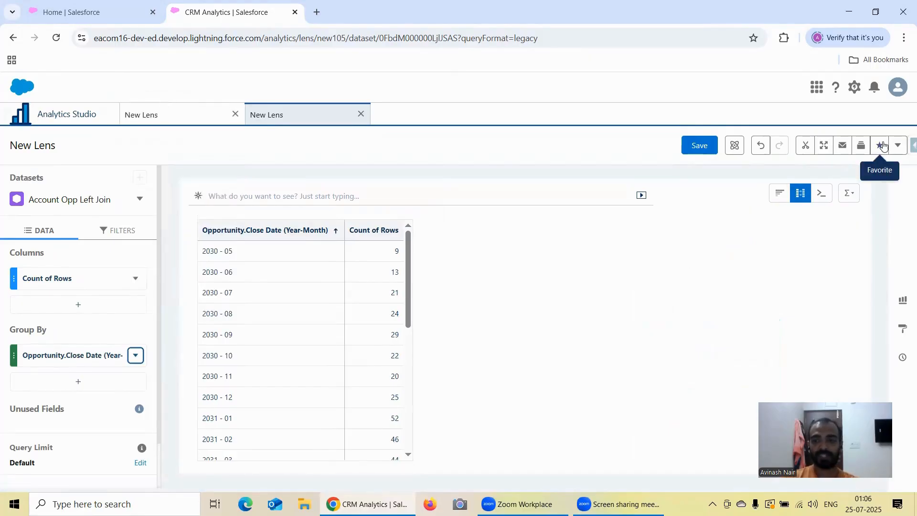
Add a formula column to the sorted compare table and choose Time Series as its calculation.
click(898, 145)
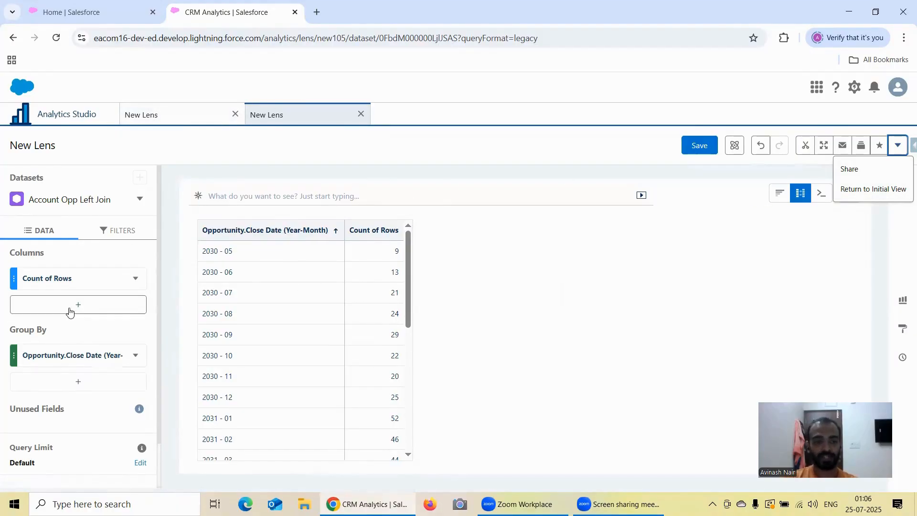
click(69, 312)
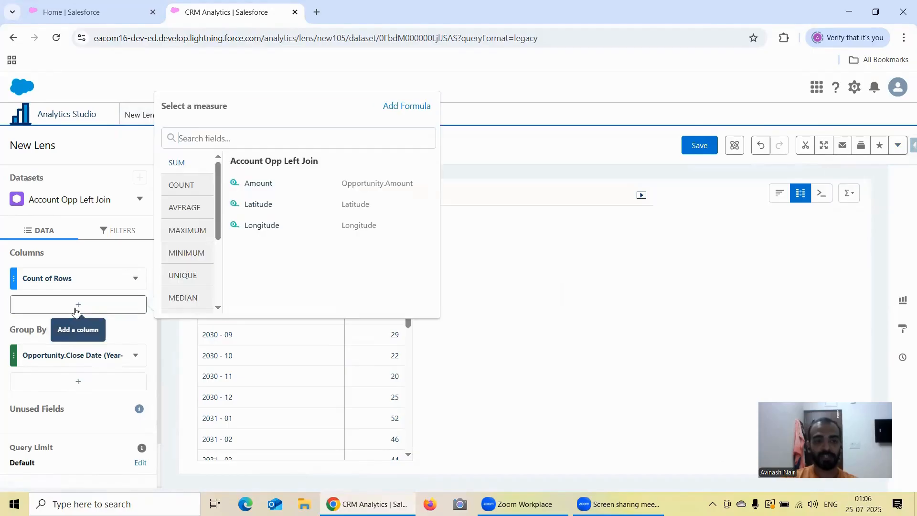
click(395, 109)
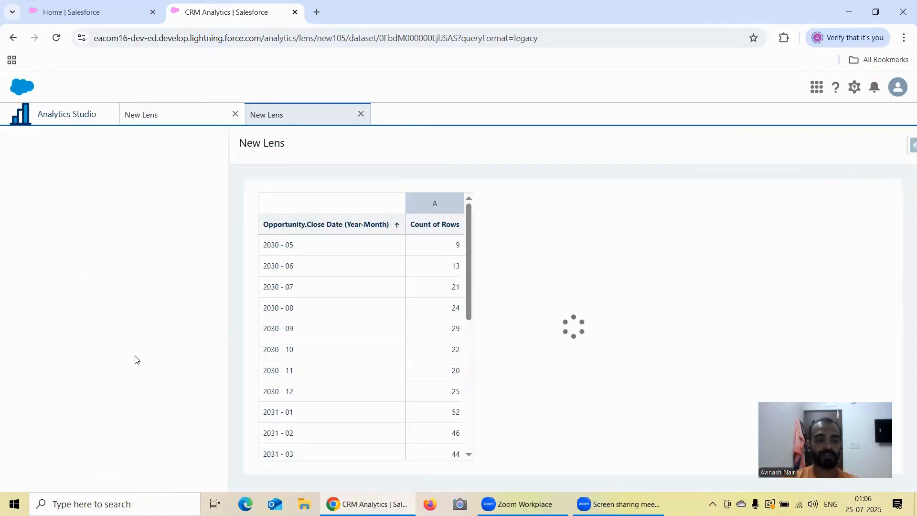
click(135, 327)
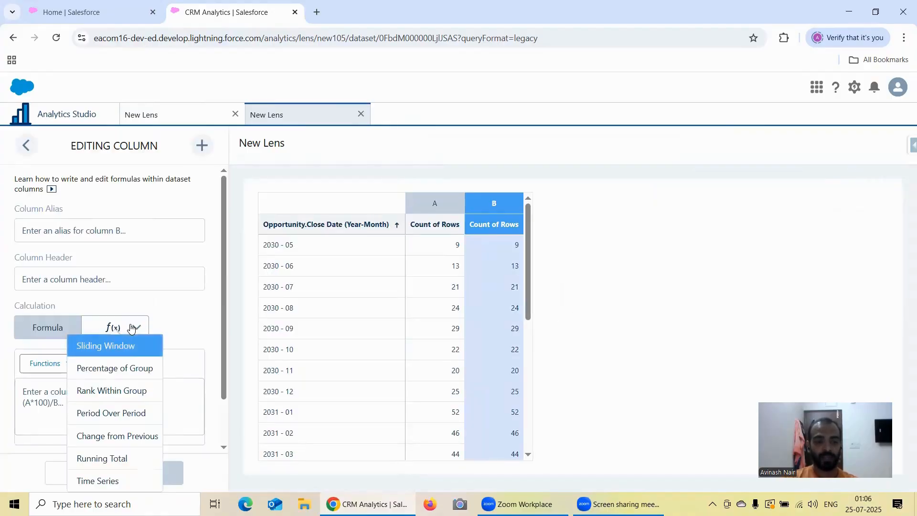
scroll(125, 458, down, 1)
click(123, 482)
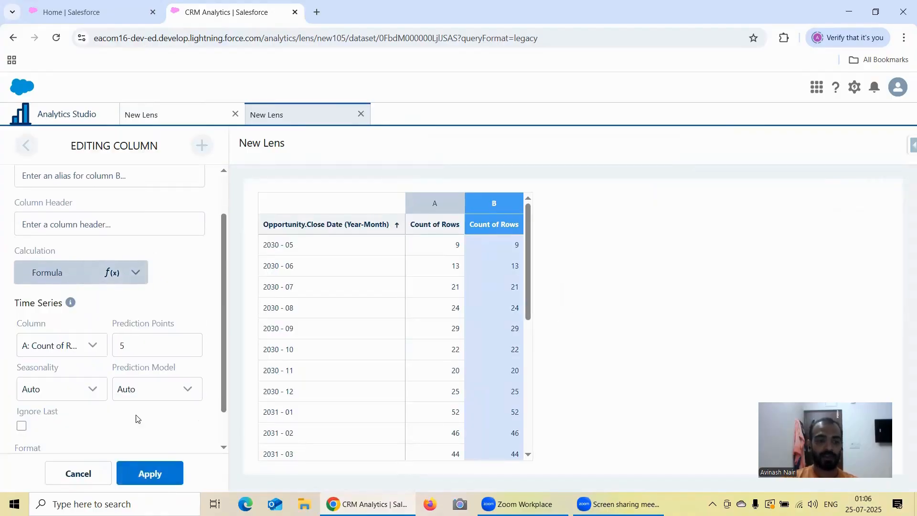
Read the Time Series help on the column, prediction points, seasonality, prediction model and ignore last options.
mouse_move(67, 309)
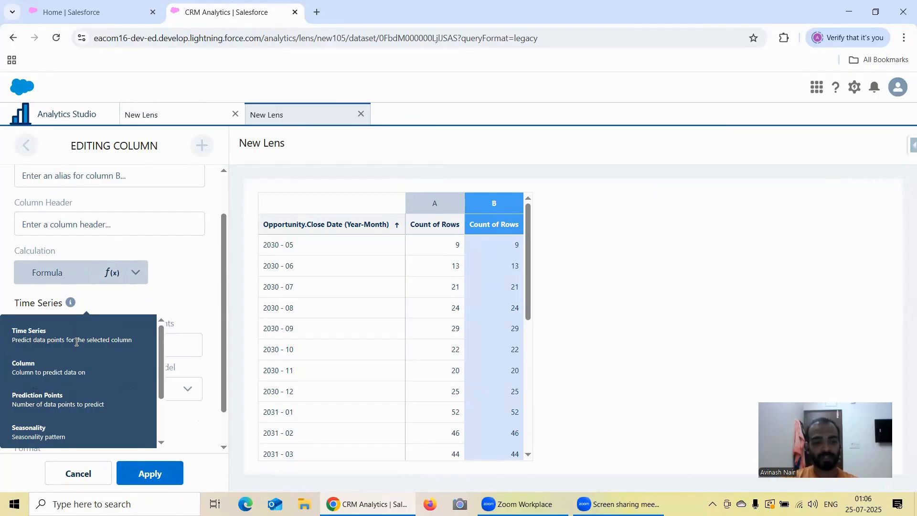
scroll(77, 342, down, 1)
scroll(76, 342, down, 1)
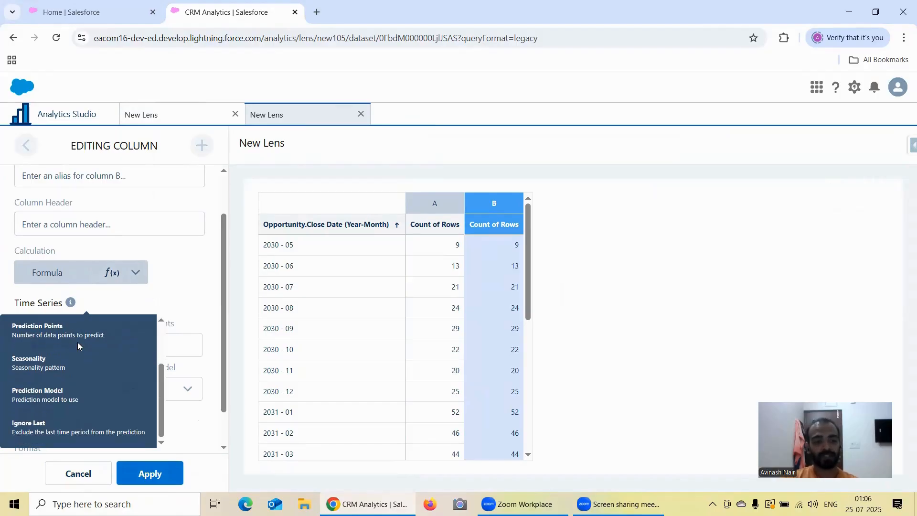
scroll(88, 394, up, 1)
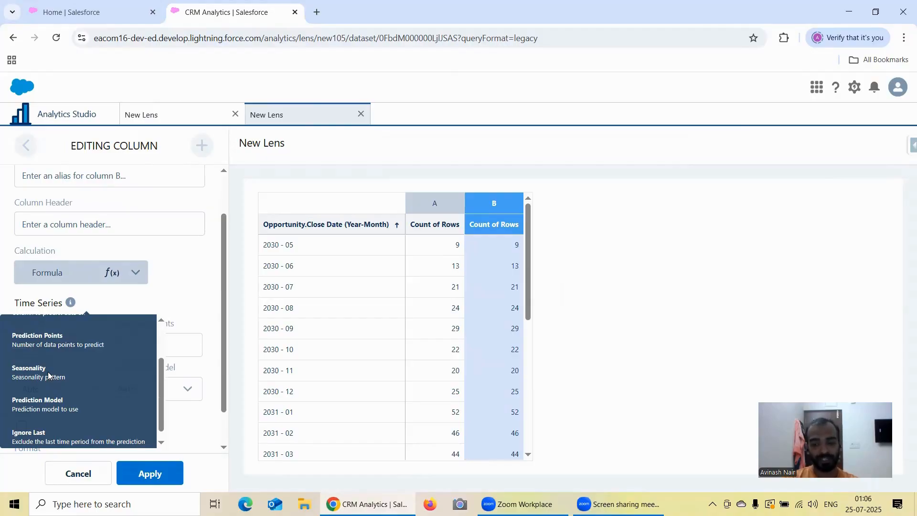
scroll(154, 347, up, 3)
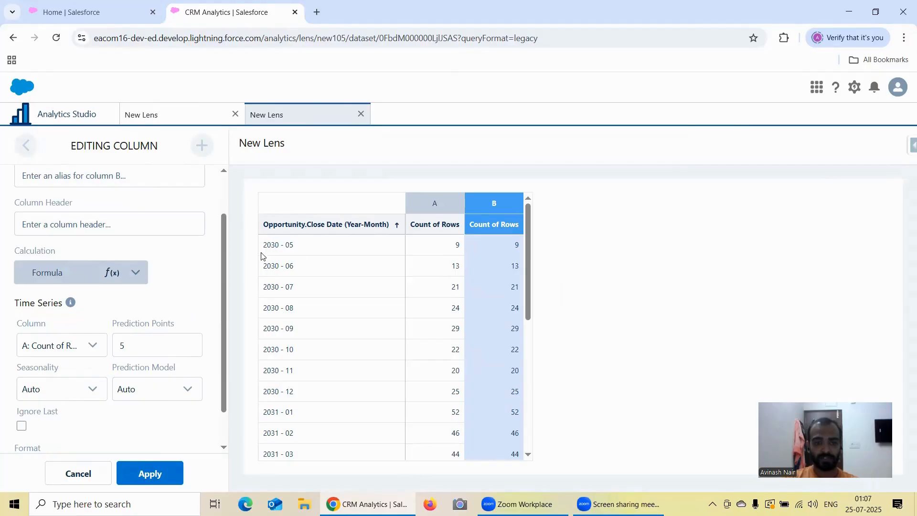
Keep Count of Rows as the Time Series column, set the prediction points to 0 and apply the calculation.
click(73, 346)
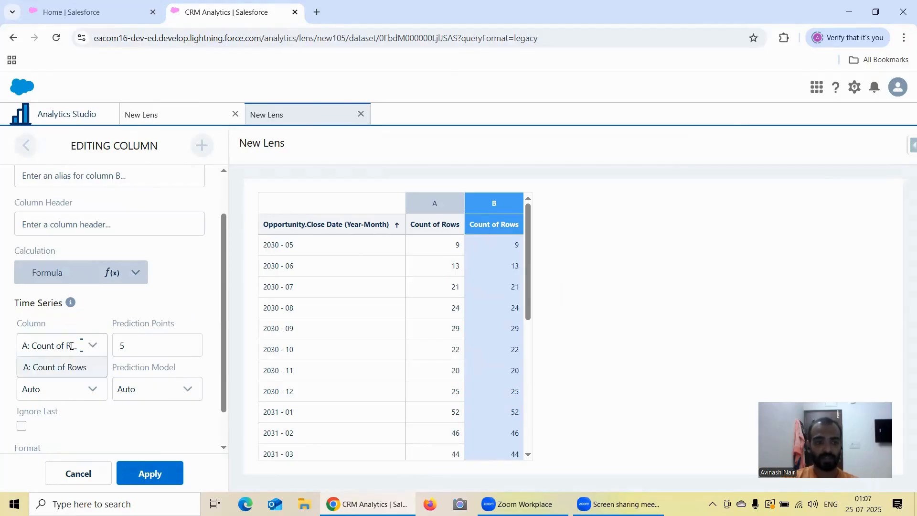
click(90, 313)
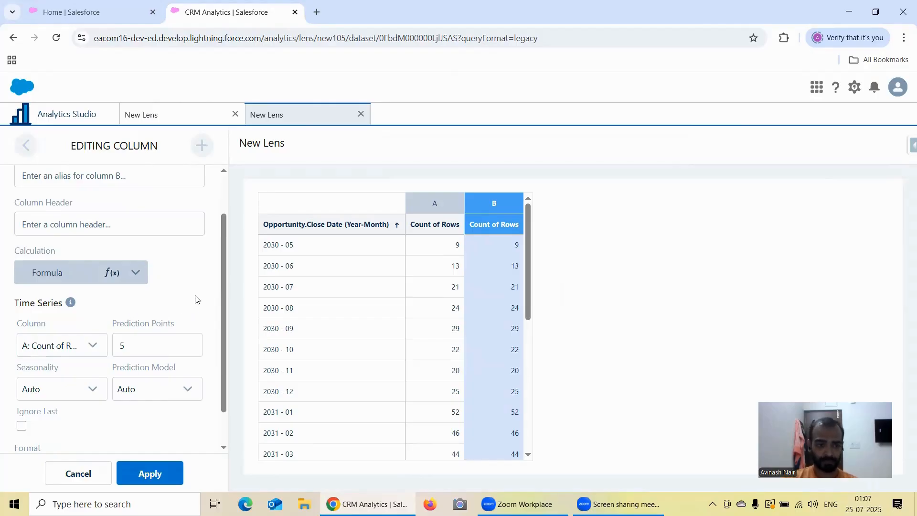
scroll(195, 299, down, 1)
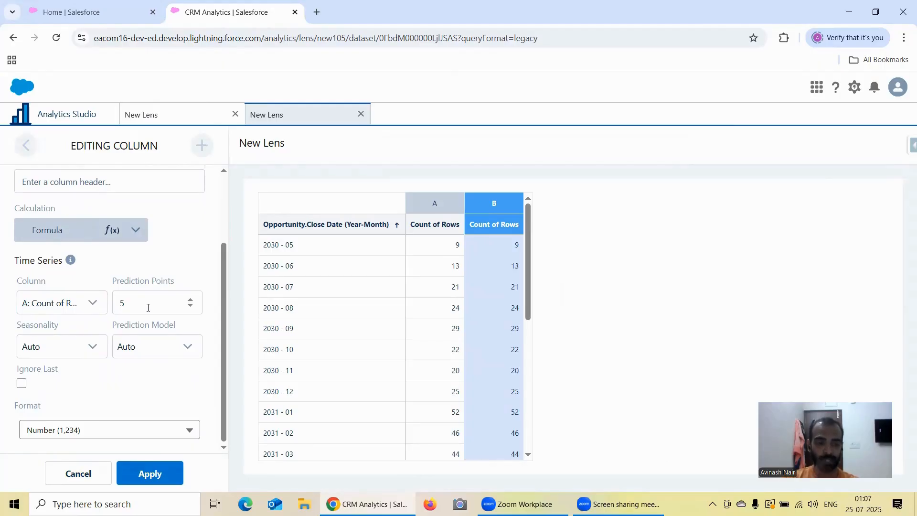
click(191, 308)
click(191, 308)
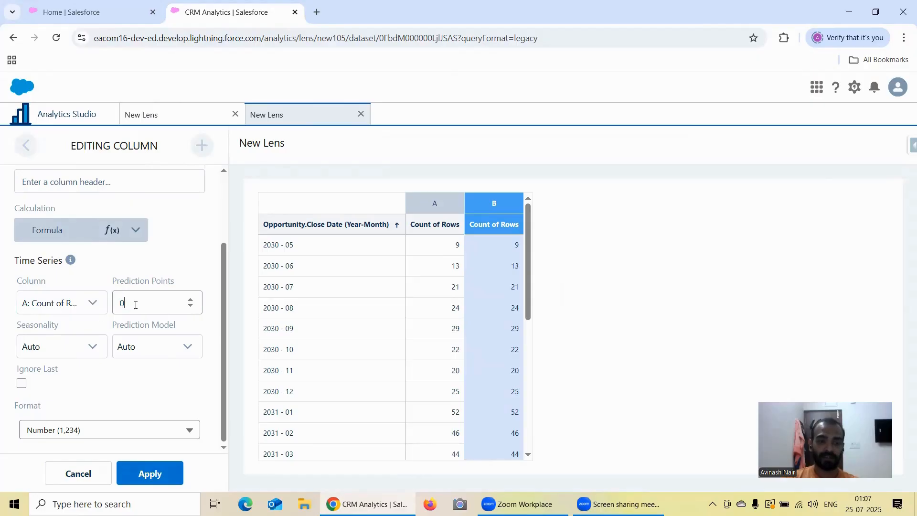
click(166, 481)
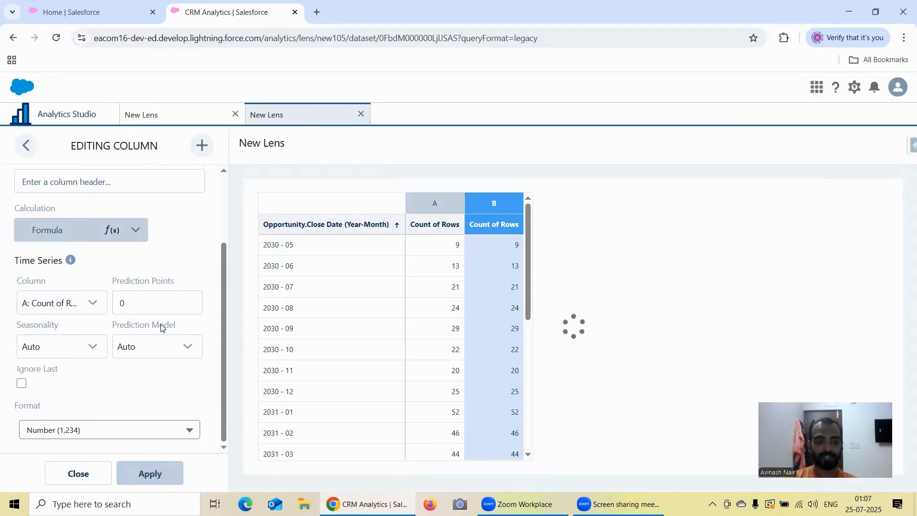
drag(528, 237, 530, 453)
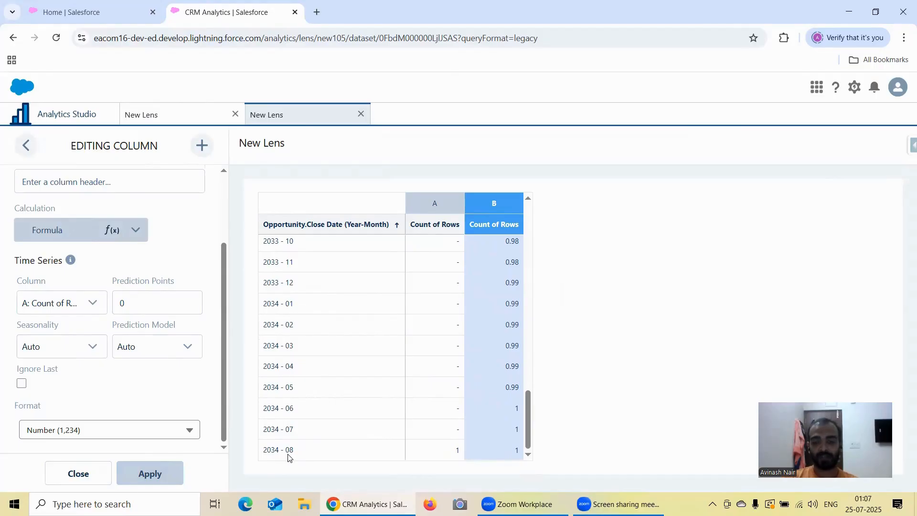
Compare the close date months in the first lens with those at the end of the Time Series table.
click(148, 115)
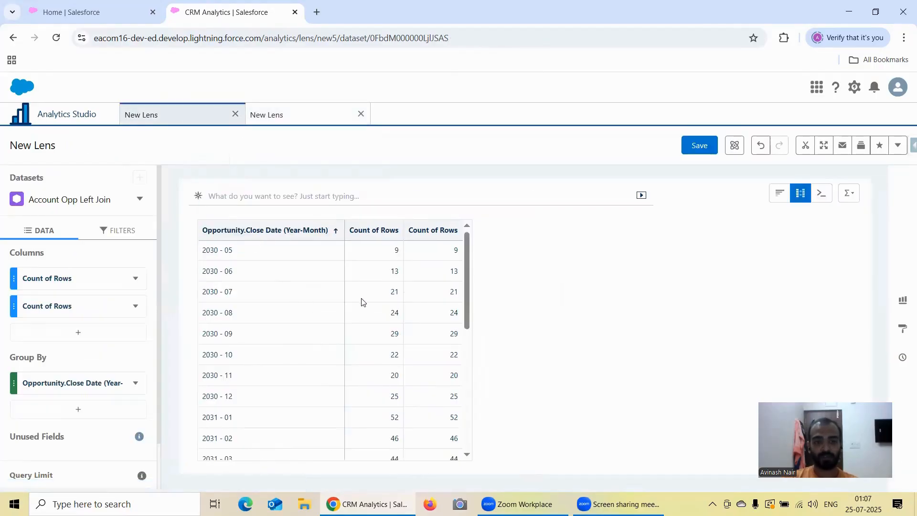
scroll(361, 302, down, 5)
scroll(362, 302, down, 2)
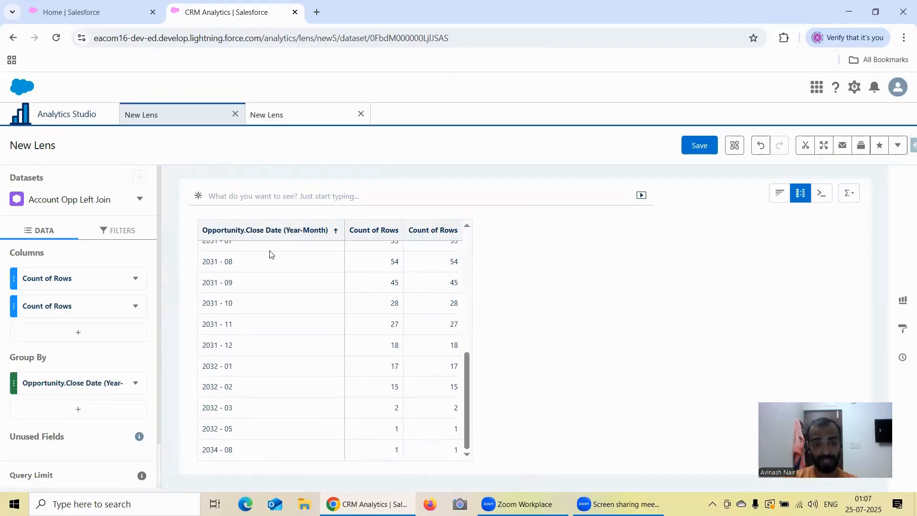
scroll(250, 377, up, 6)
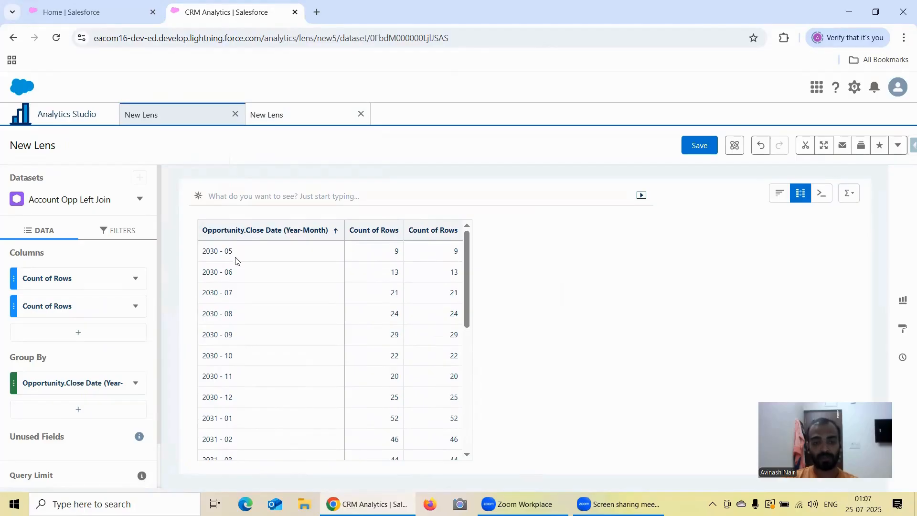
scroll(262, 307, down, 1)
scroll(262, 307, down, 5)
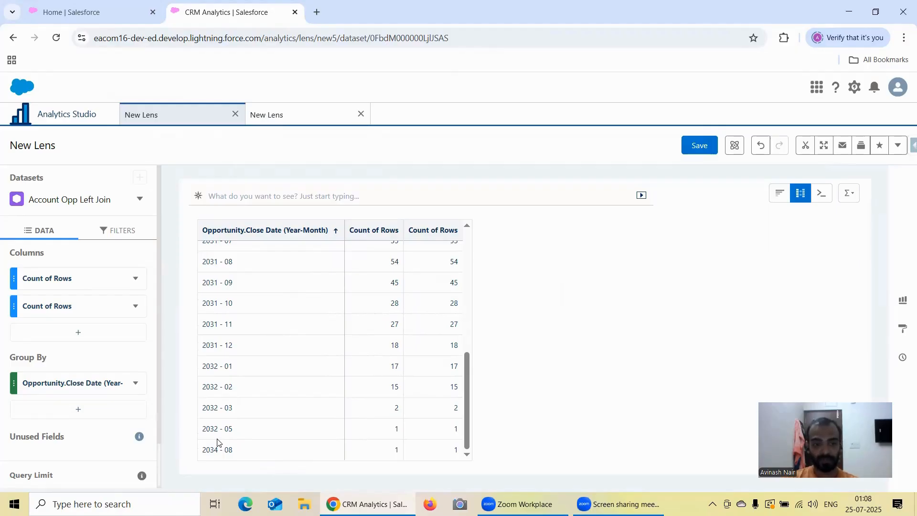
click(296, 117)
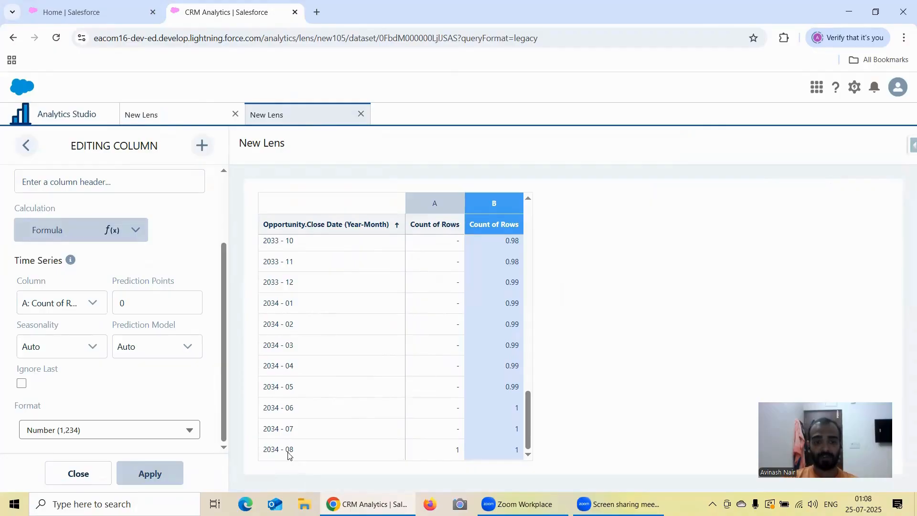
click(152, 111)
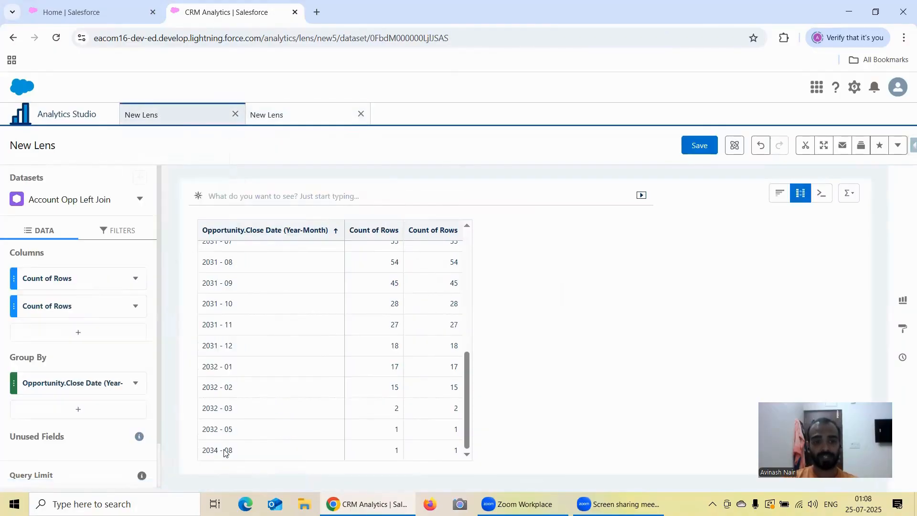
click(268, 116)
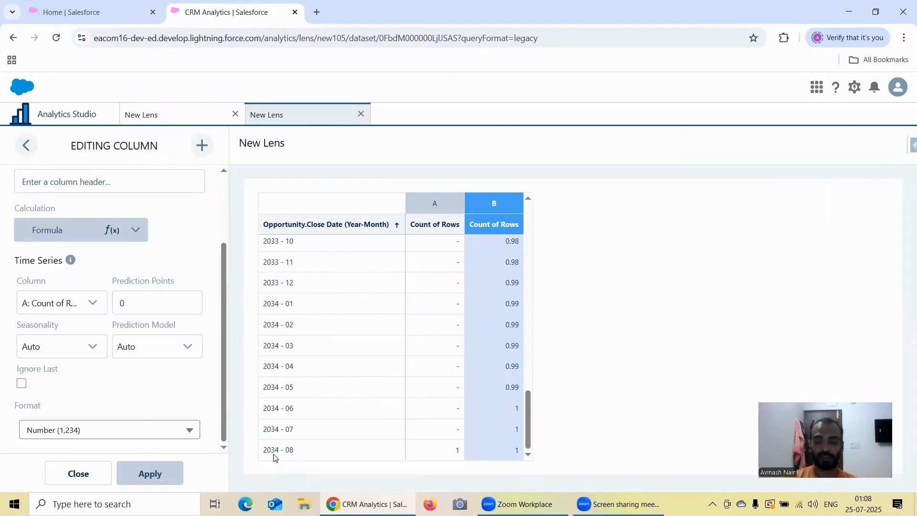
Set the Time Series prediction points to 2 and apply the change to column B.
click(190, 302)
text(2)
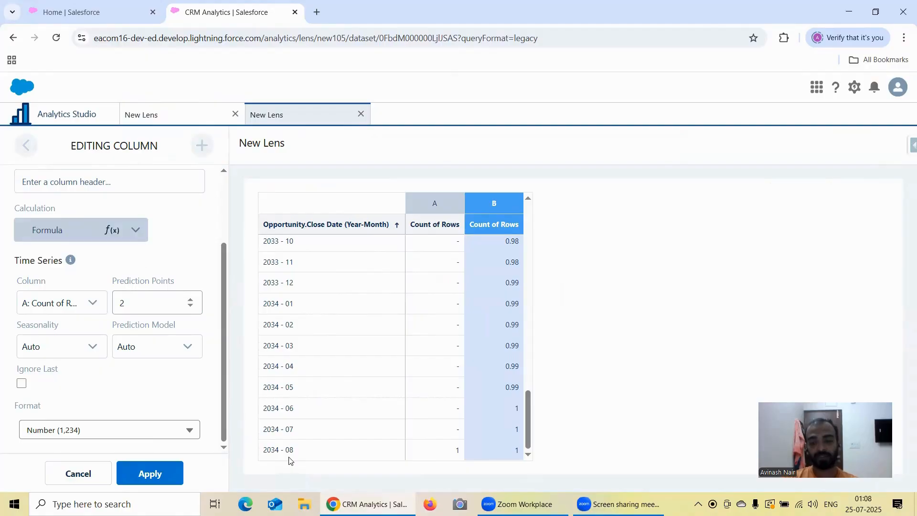
click(172, 473)
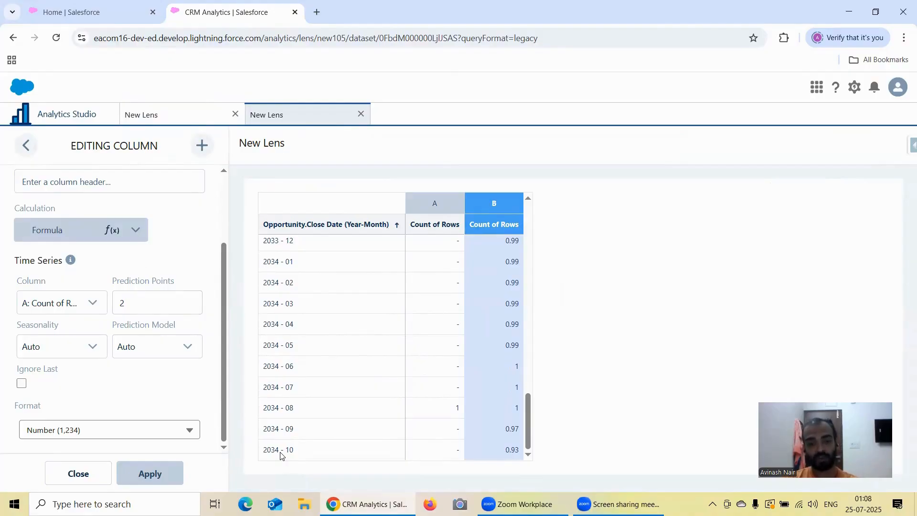
Raise the prediction points to 4 and apply the change to column B.
click(192, 299)
click(191, 299)
click(149, 473)
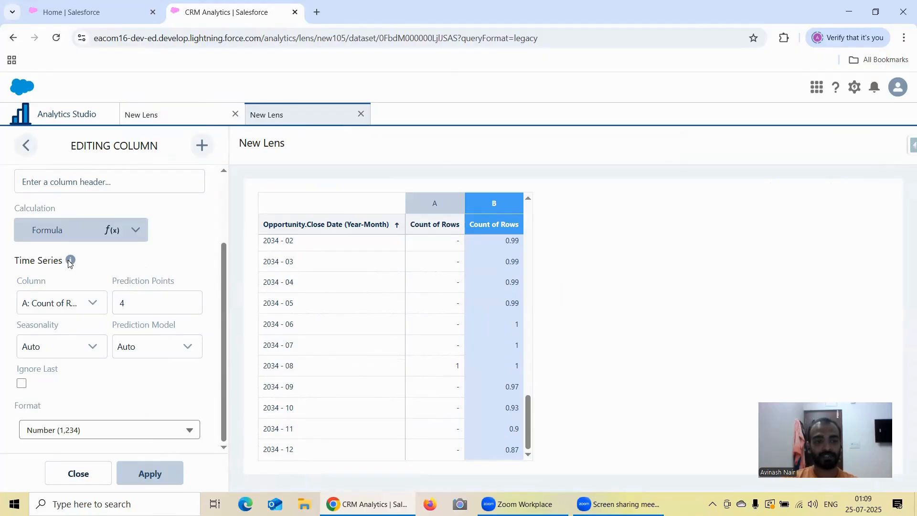
Check the Time Series help and compare the months missing from the first lens with the predicted rows in column B.
mouse_move(69, 260)
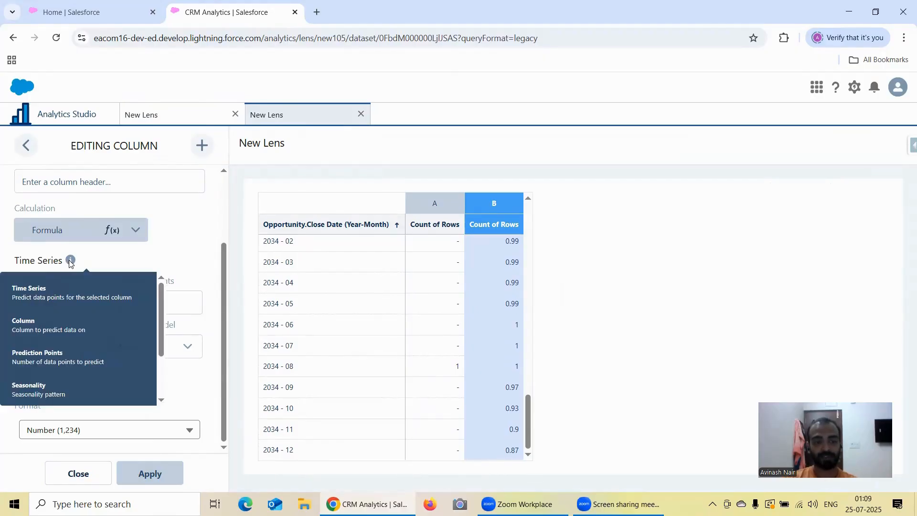
click(184, 116)
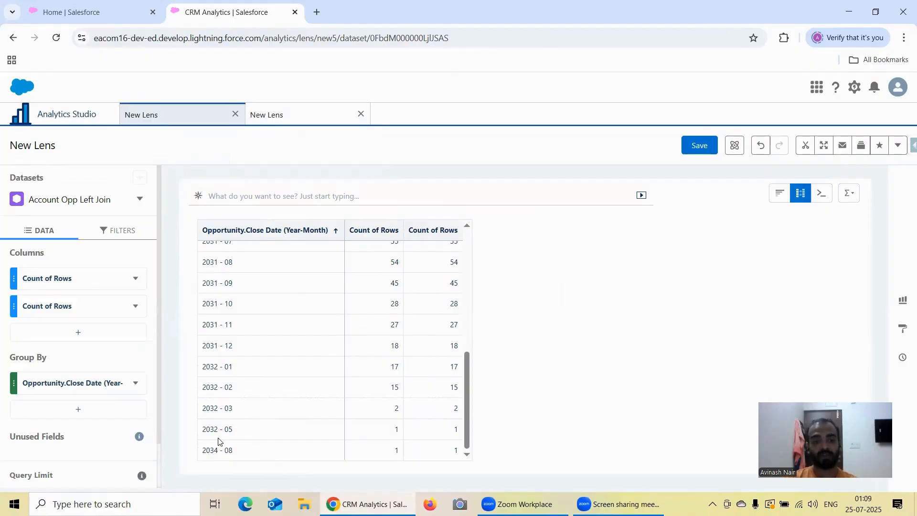
click(266, 117)
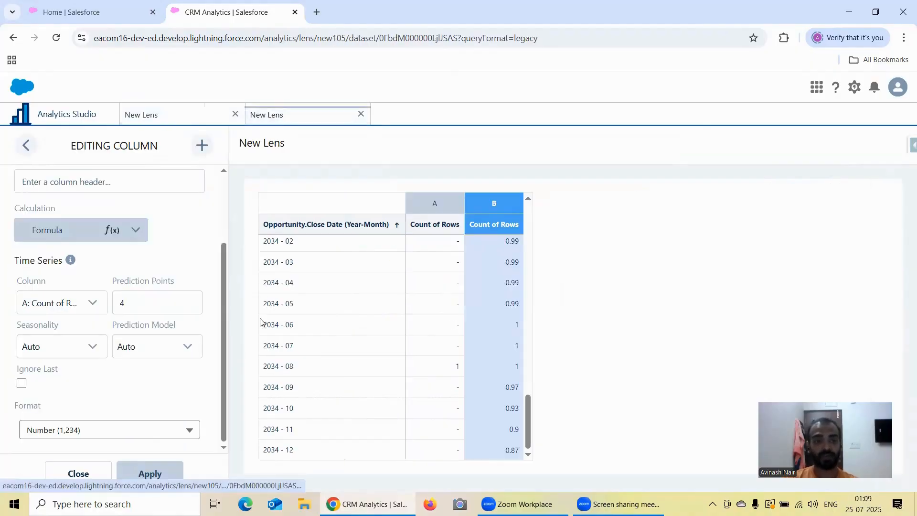
scroll(313, 361, up, 9)
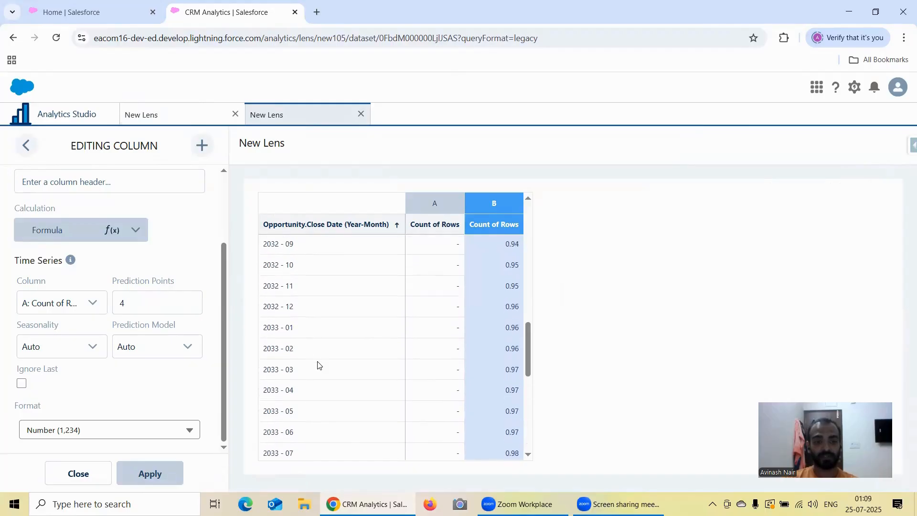
scroll(296, 310, up, 2)
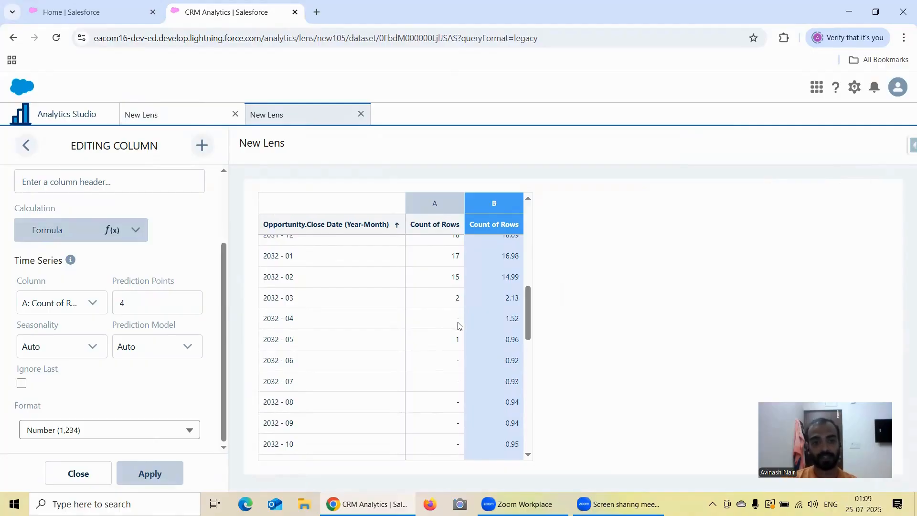
click(174, 117)
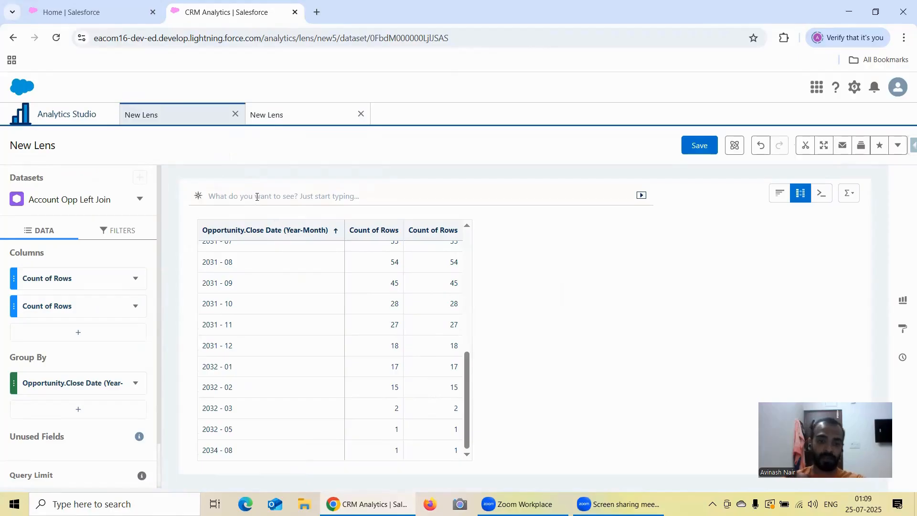
click(274, 115)
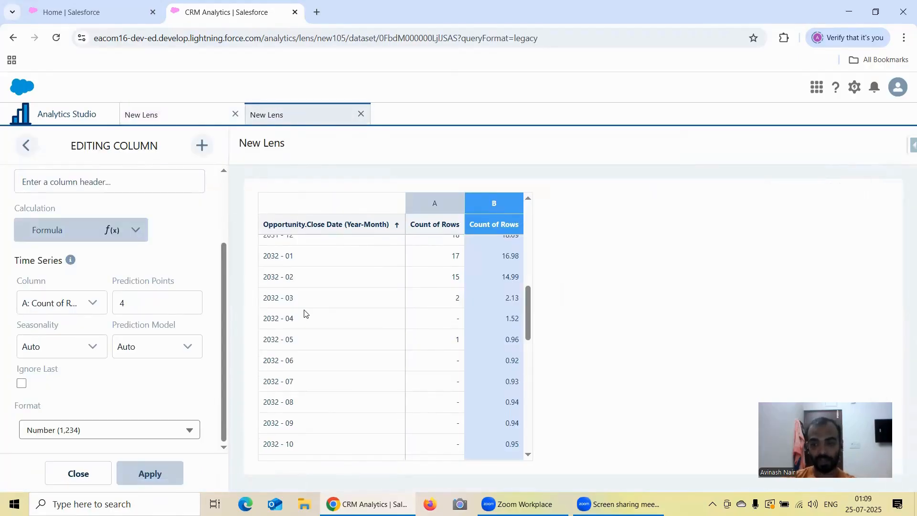
click(171, 123)
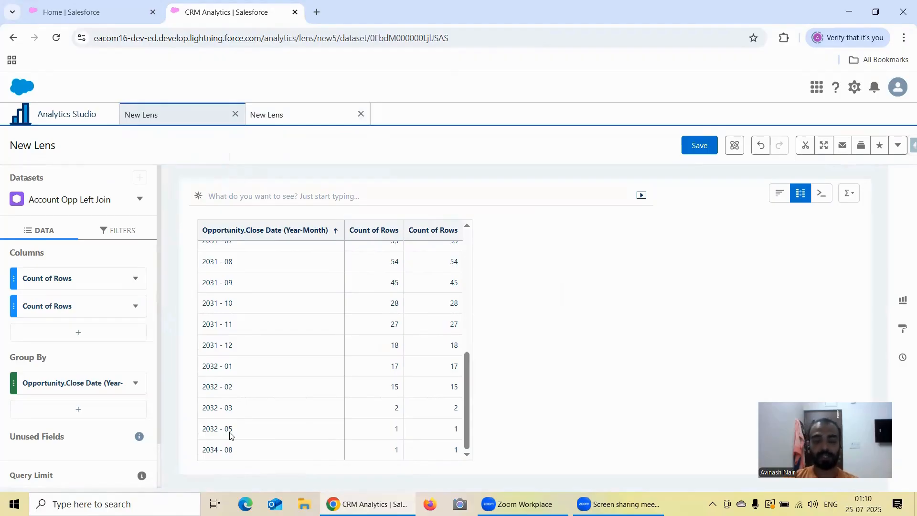
click(276, 117)
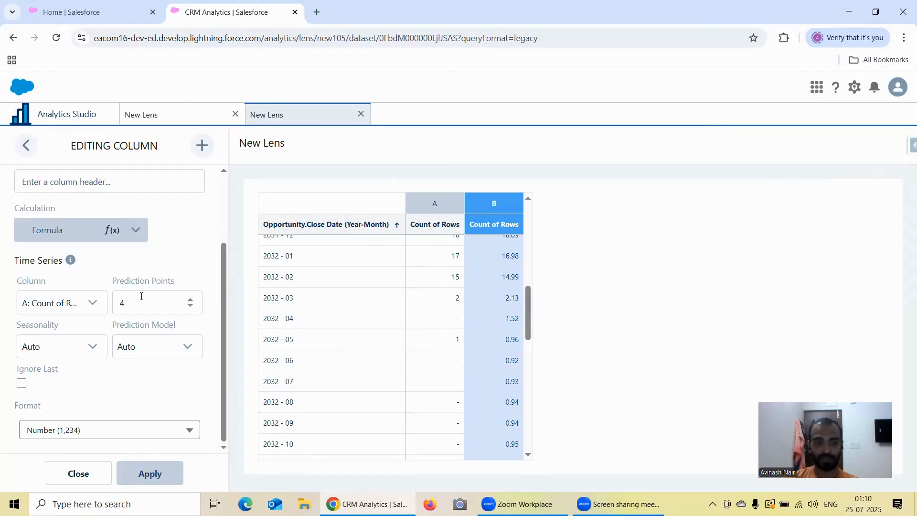
scroll(305, 382, down, 10)
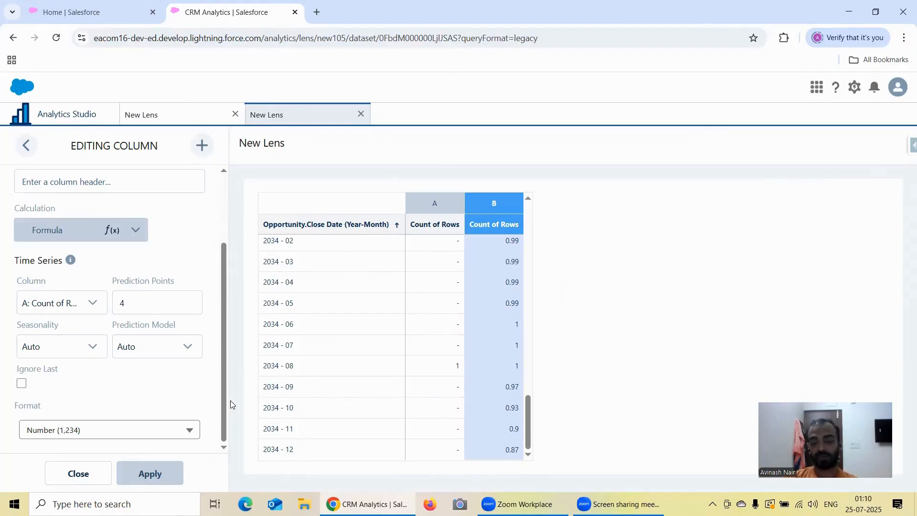
Set the prediction points to 5 and apply the updated Time Series calculation.
click(190, 297)
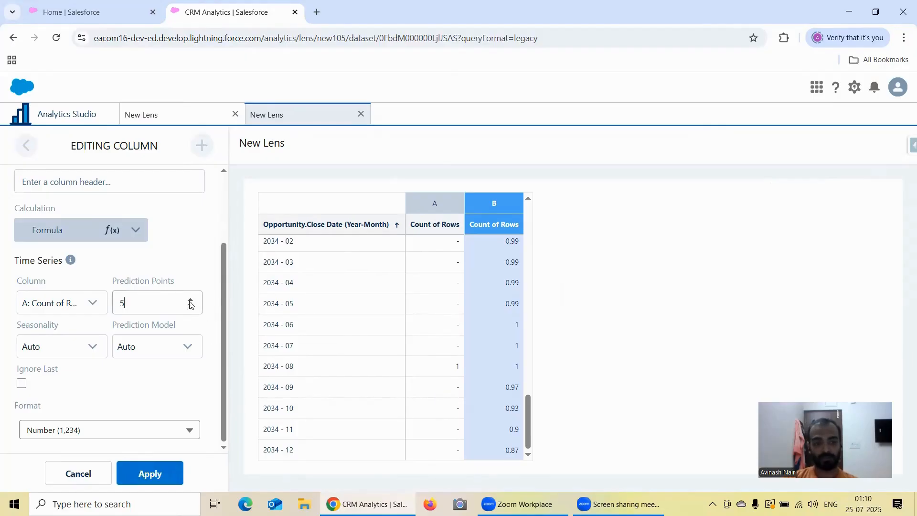
click(151, 468)
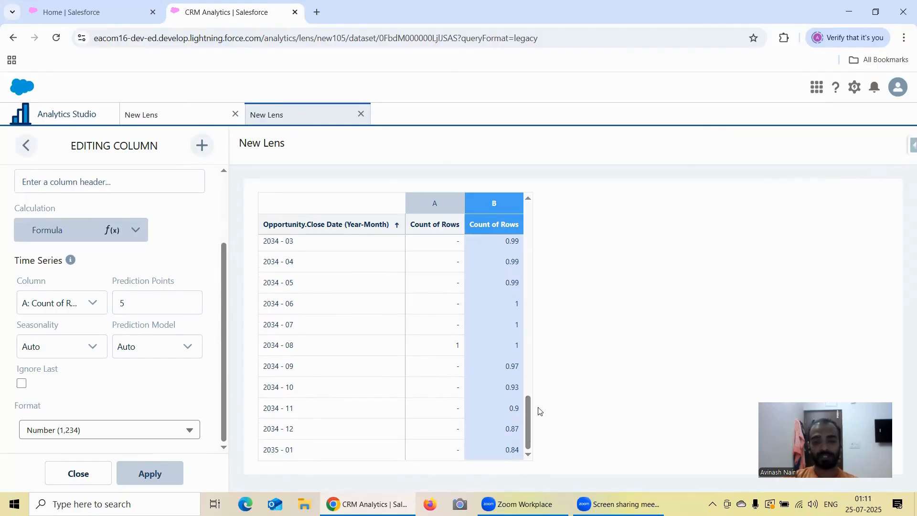
drag(528, 421, 528, 228)
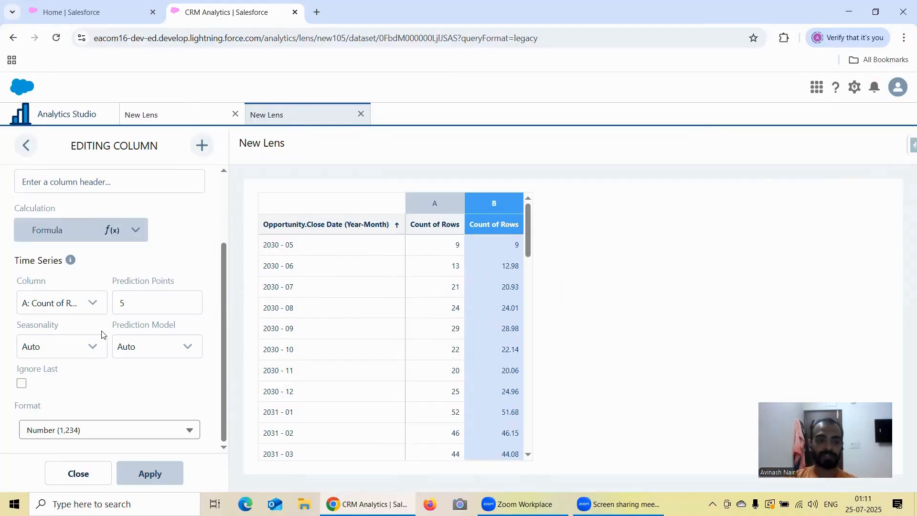
Set the Time Series seasonality to 4, apply it and review the recalculated predictions in column B.
click(70, 349)
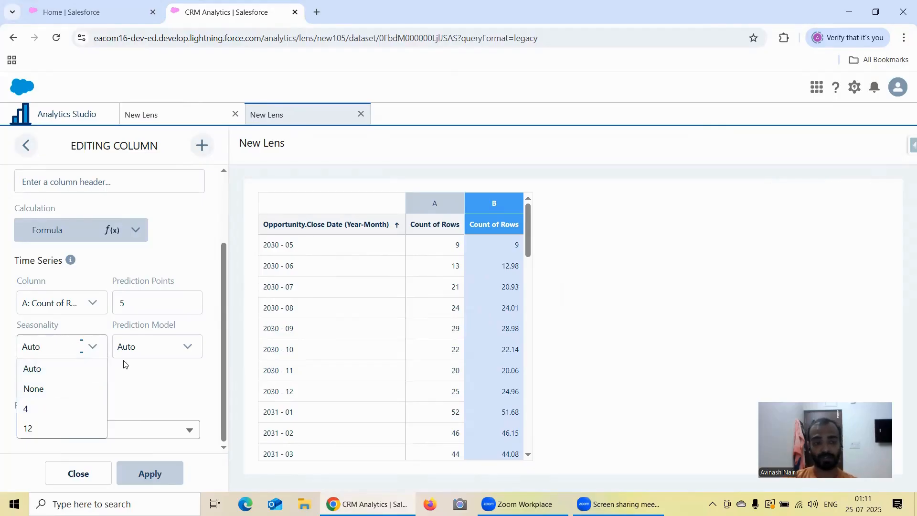
click(34, 394)
click(60, 351)
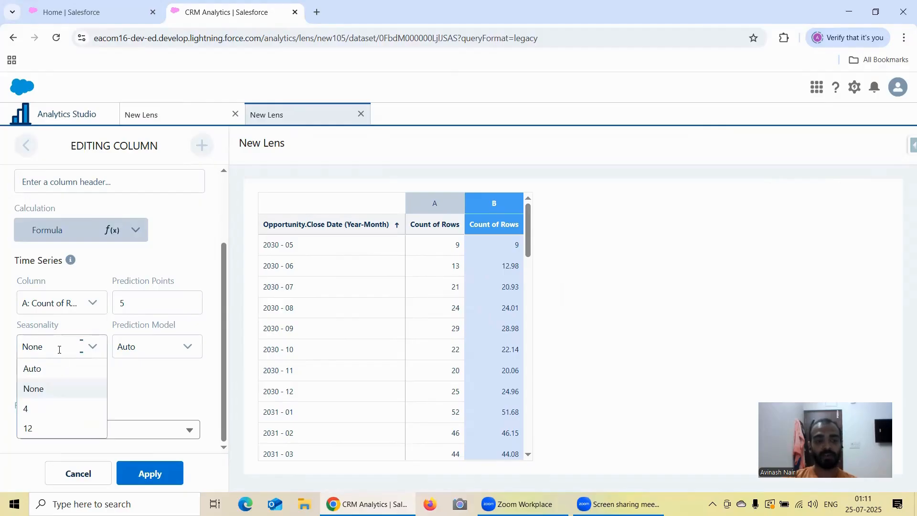
click(43, 413)
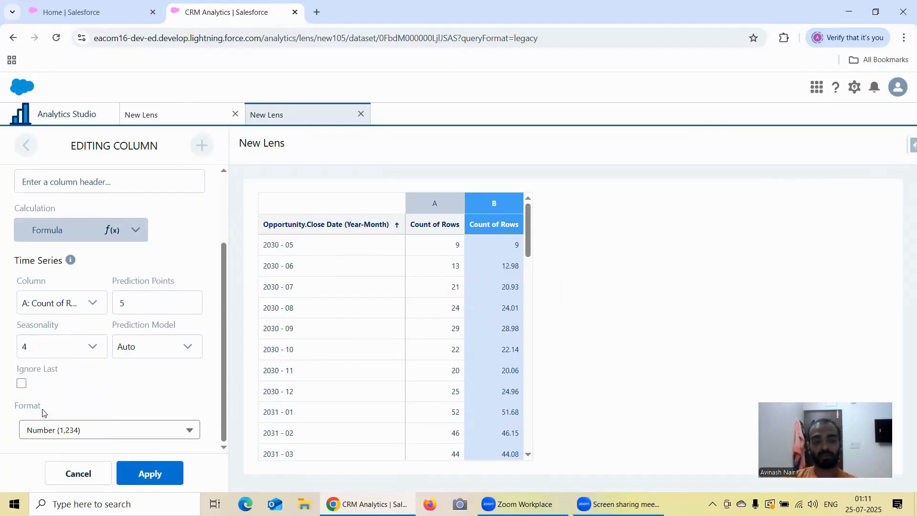
click(152, 475)
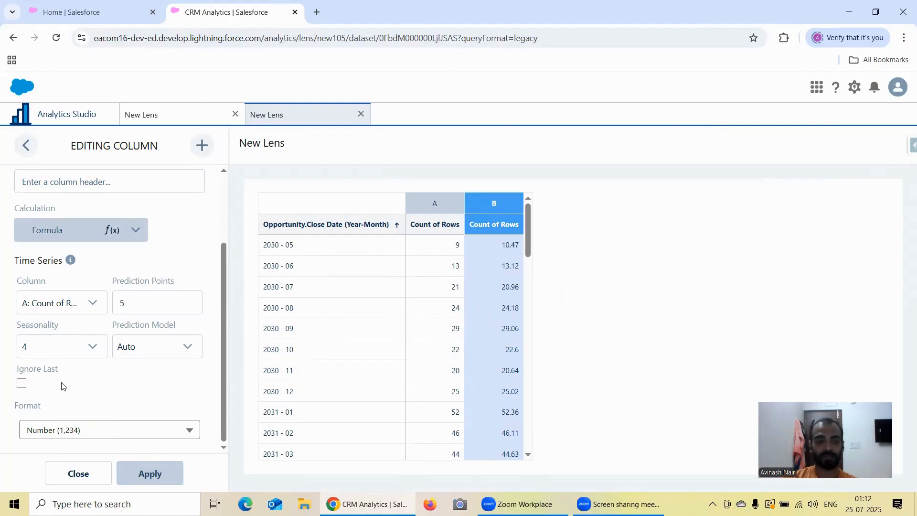
scroll(536, 290, down, 1)
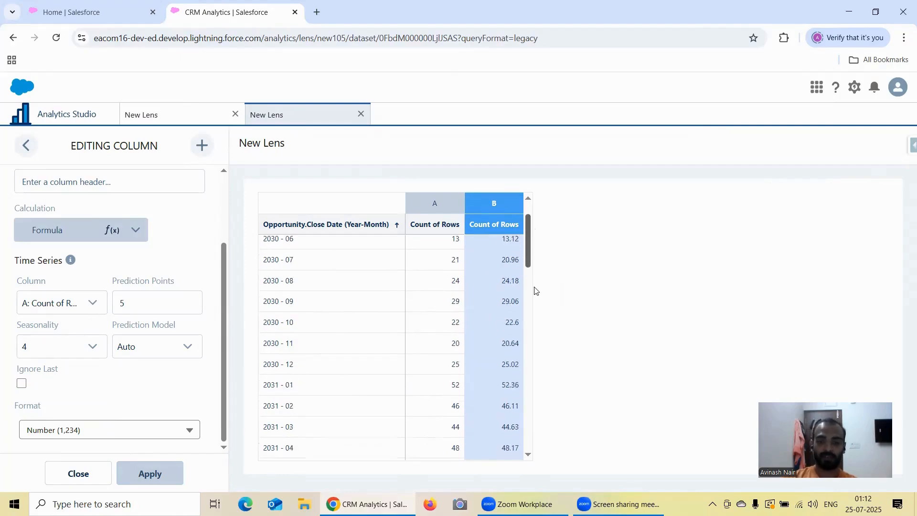
scroll(535, 290, down, 10)
scroll(542, 411, up, 2)
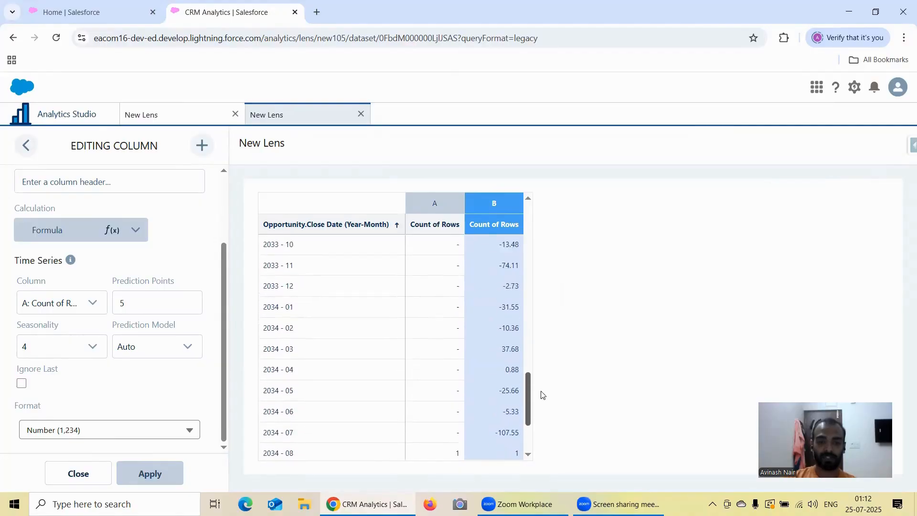
Set the Time Series seasonality to 12, apply it and review the recalculated values in column B.
scroll(542, 395, up, 8)
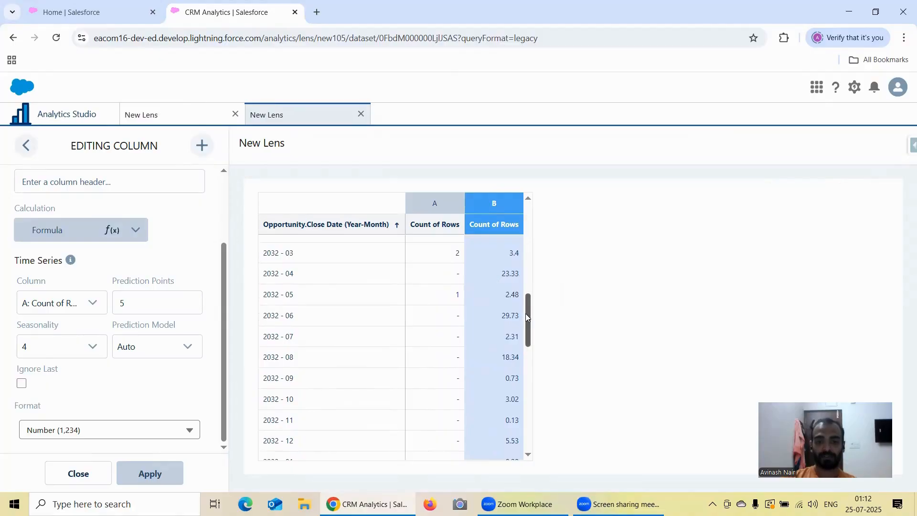
scroll(527, 317, up, 1)
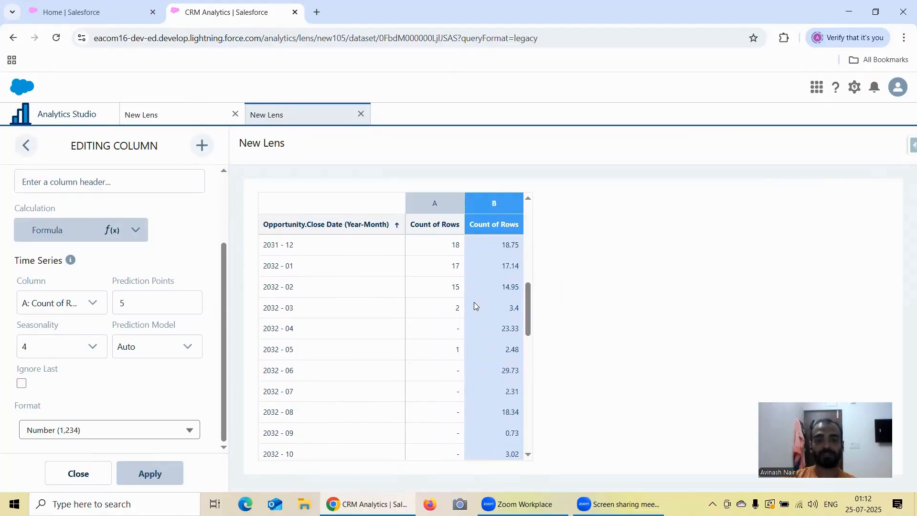
click(52, 353)
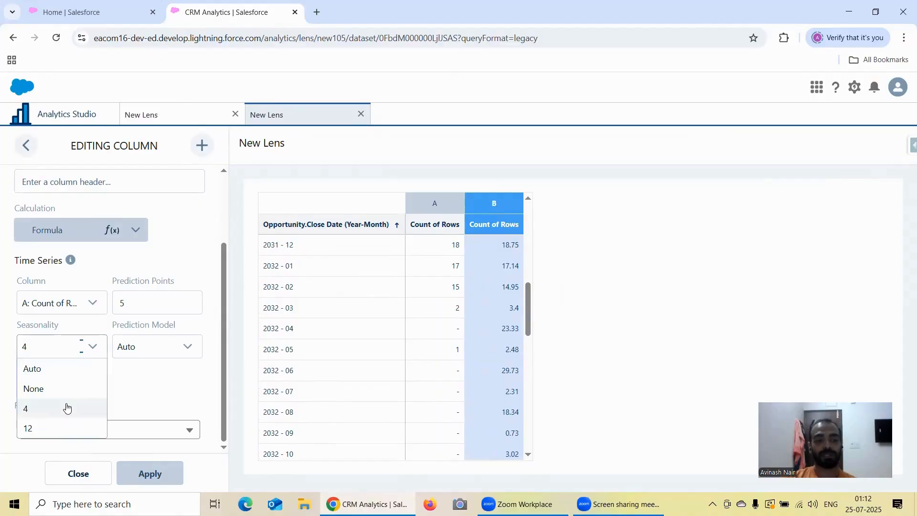
click(72, 427)
click(148, 478)
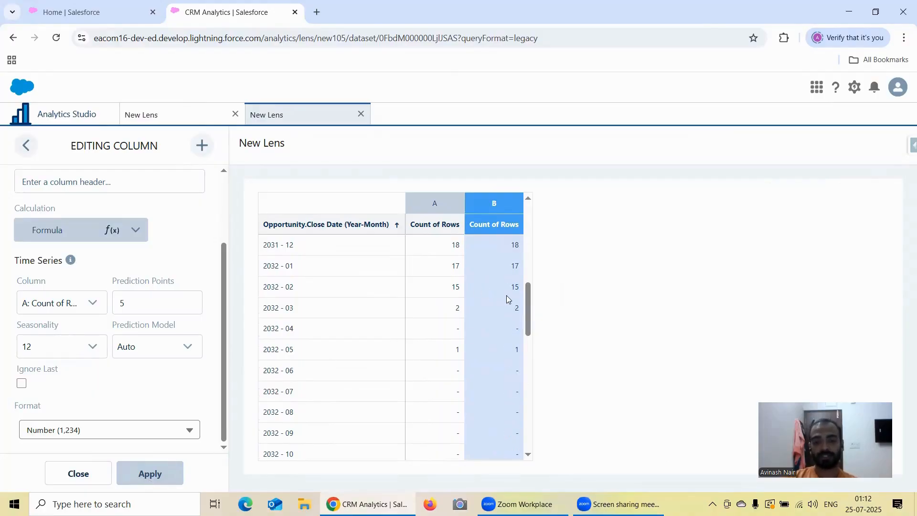
mouse_move(526, 311)
mouse_down()
mouse_move(546, 403)
mouse_move(544, 445)
mouse_move(521, 226)
mouse_move(541, 342)
mouse_move(540, 311)
mouse_up()
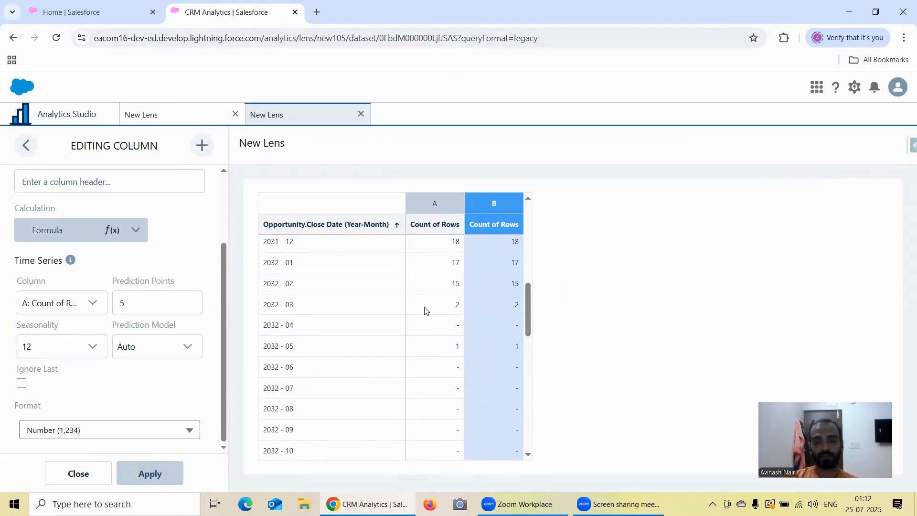
Return the Time Series seasonality to 4 and apply it to column B.
click(67, 346)
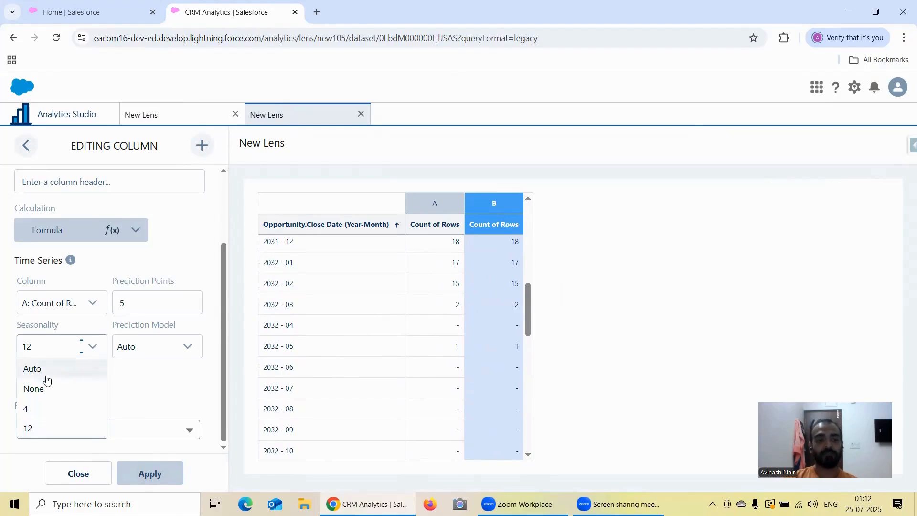
click(48, 408)
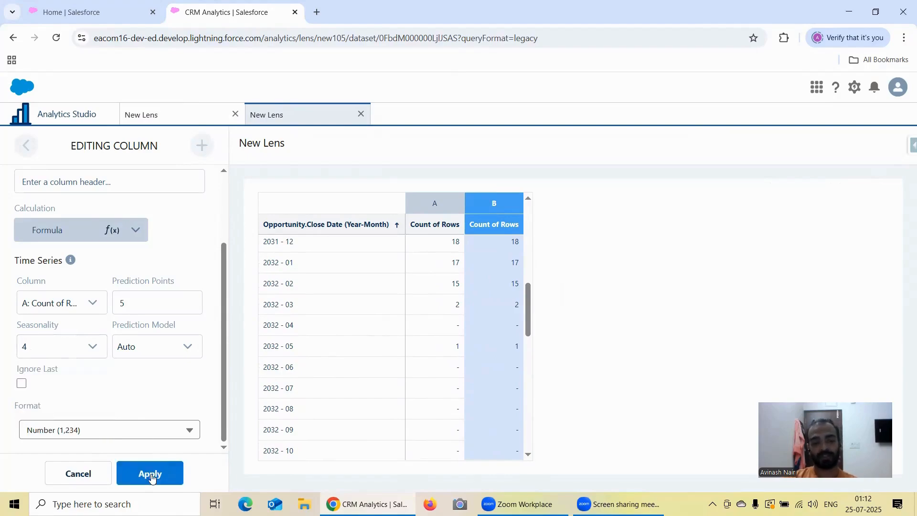
click(150, 472)
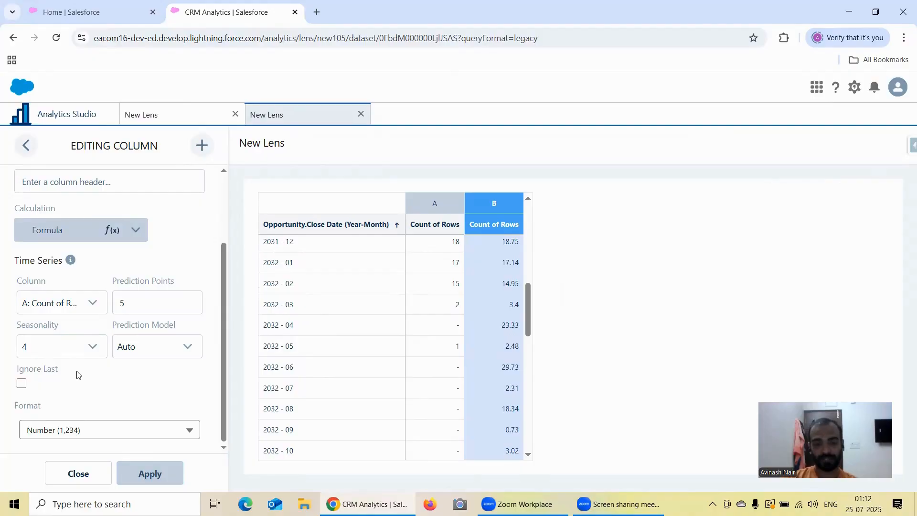
Set the prediction model to Additive, apply it and examine the recalculated predictions in column B.
click(155, 347)
click(152, 389)
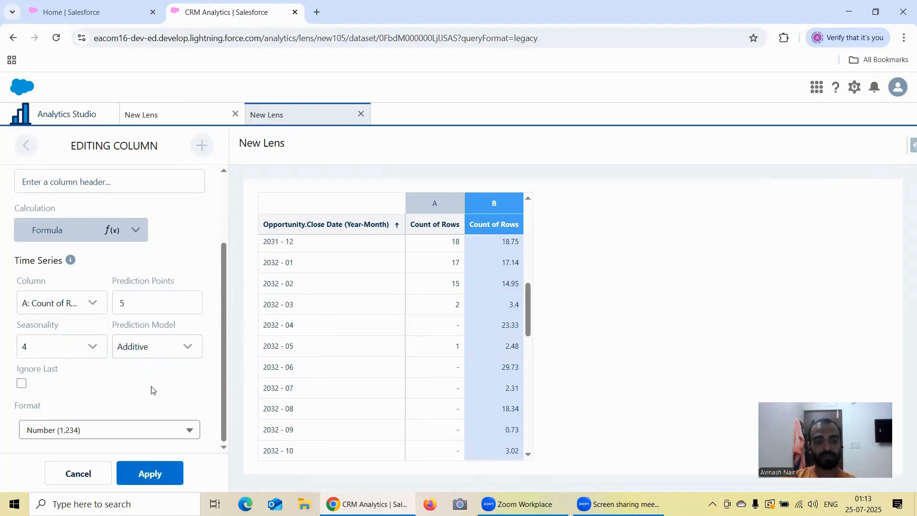
click(150, 474)
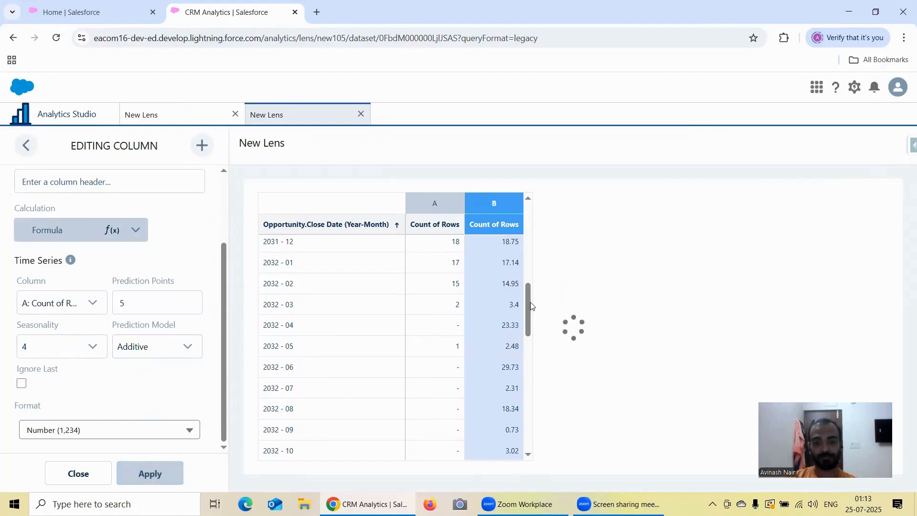
mouse_move(531, 303)
mouse_down()
mouse_move(526, 220)
mouse_move(536, 307)
mouse_up()
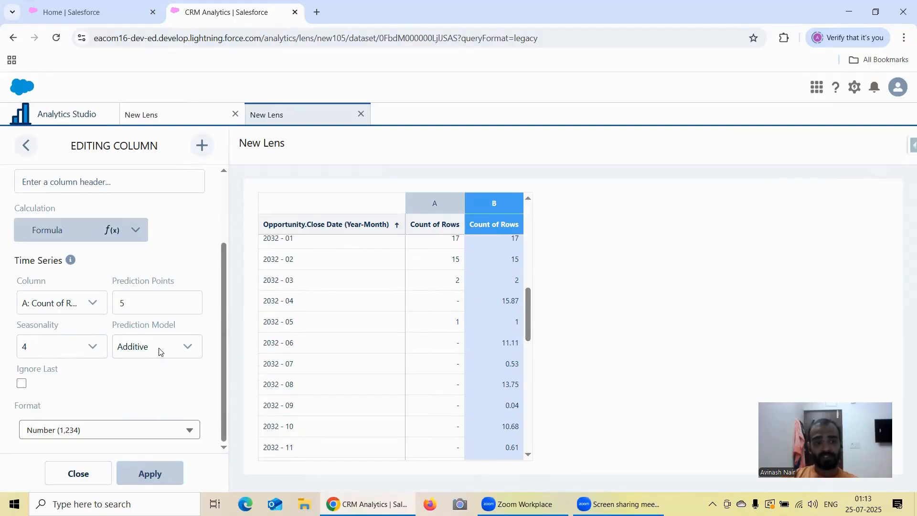
mouse_move(528, 310)
mouse_down()
mouse_move(532, 219)
mouse_move(542, 339)
mouse_move(540, 313)
mouse_up()
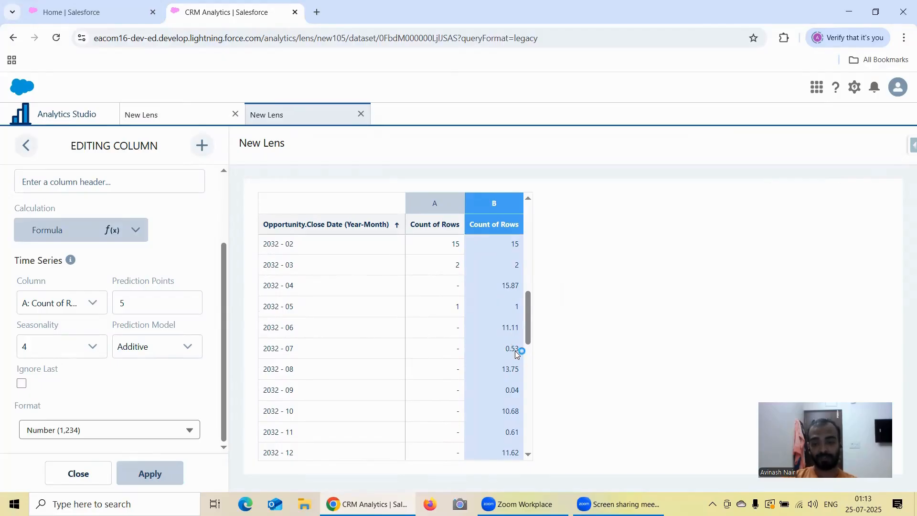
Apply a seasonality of 12 with the Additive model and check the 2032 rows in column B.
click(146, 352)
click(45, 352)
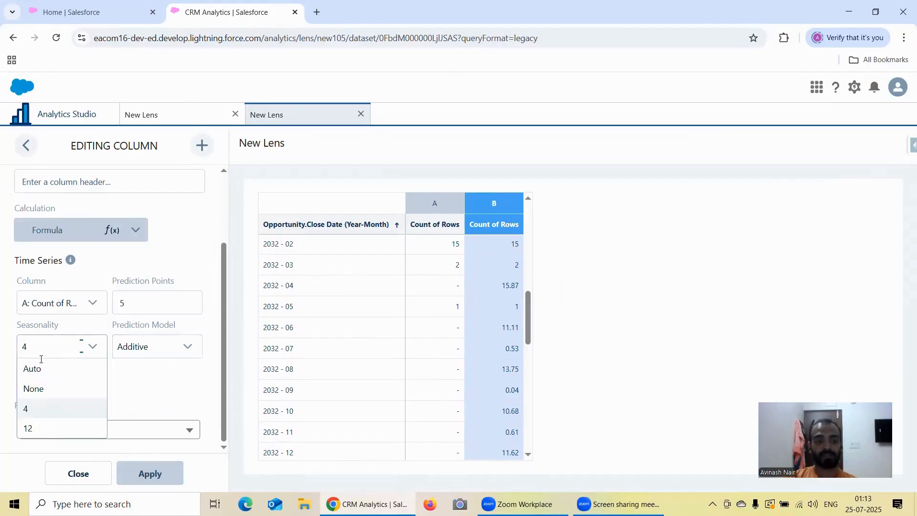
click(47, 431)
click(162, 469)
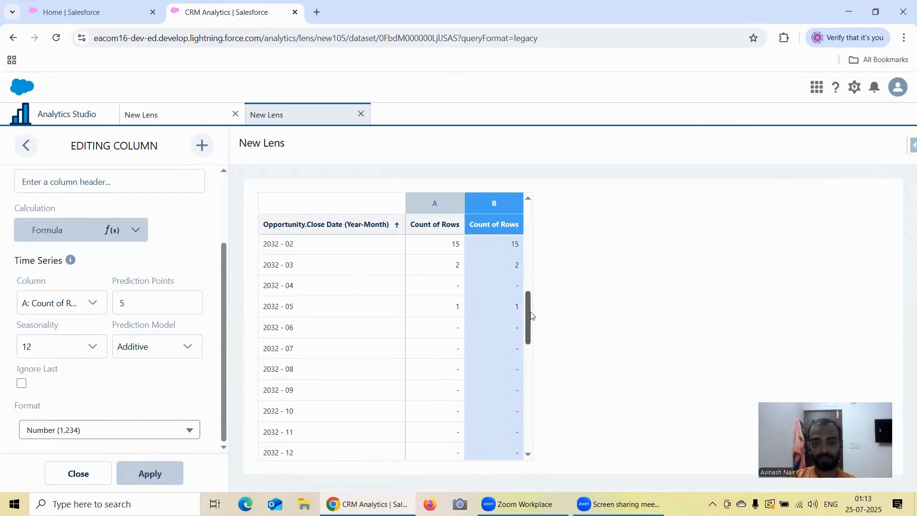
mouse_move(530, 316)
mouse_down()
mouse_move(538, 420)
mouse_move(519, 314)
mouse_move(528, 277)
mouse_move(529, 303)
mouse_up()
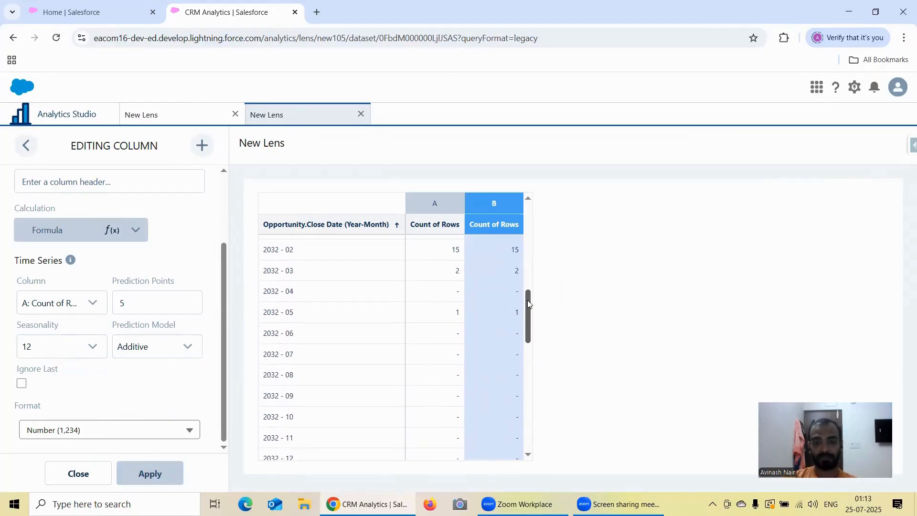
Set the seasonality back to 4 for the Additive model, apply it and compare columns A and B from 2030 to 2033.
click(125, 346)
click(72, 346)
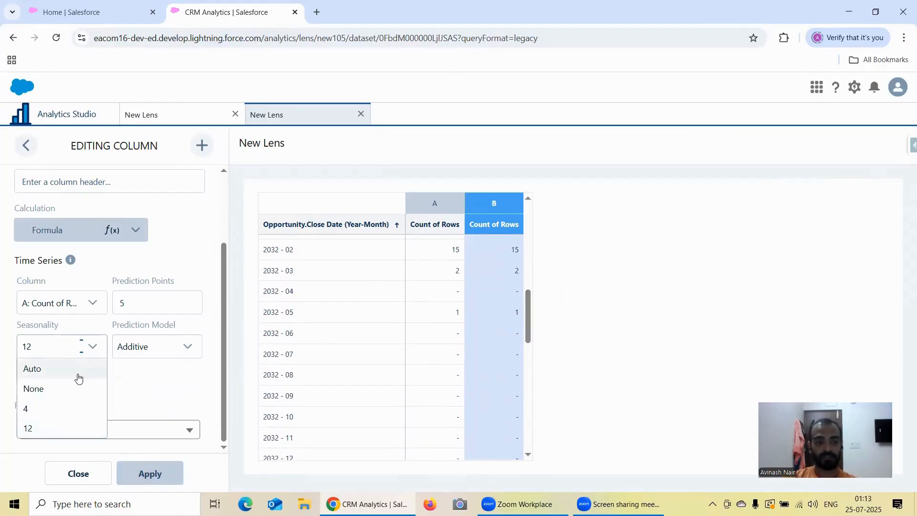
click(47, 410)
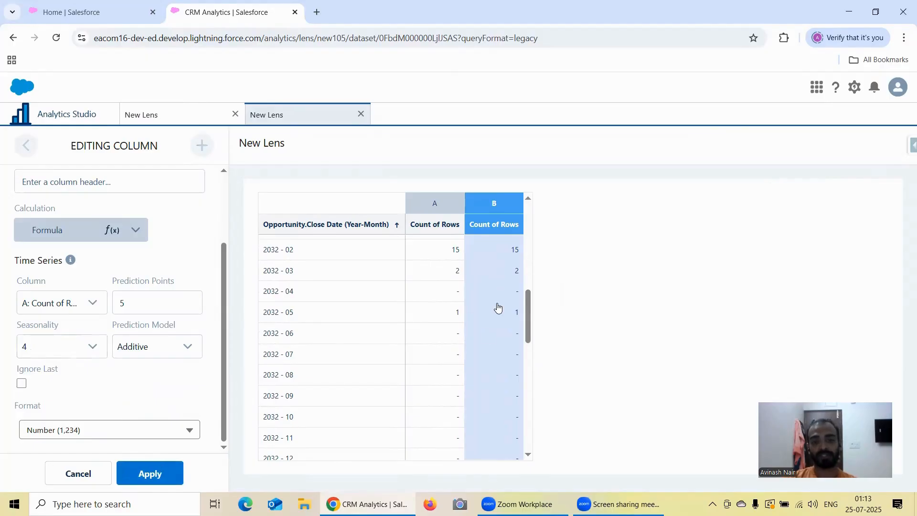
click(150, 473)
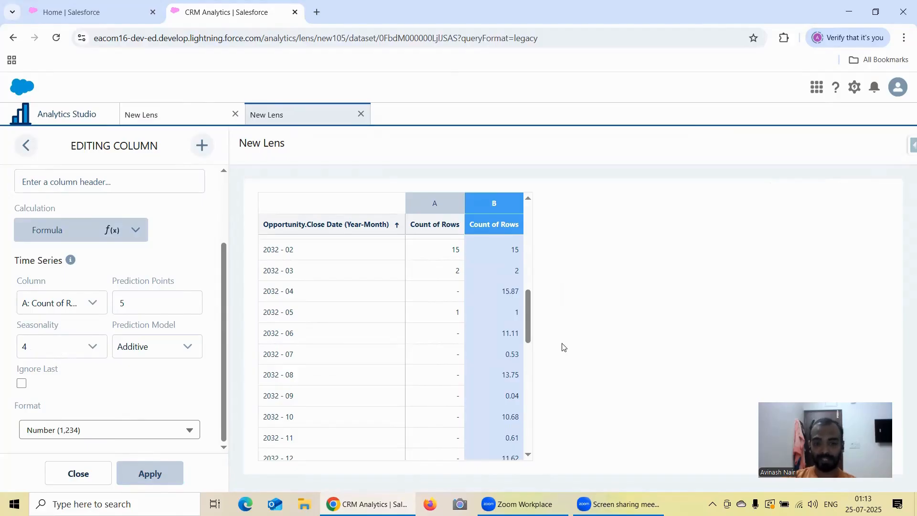
drag(530, 319, 533, 232)
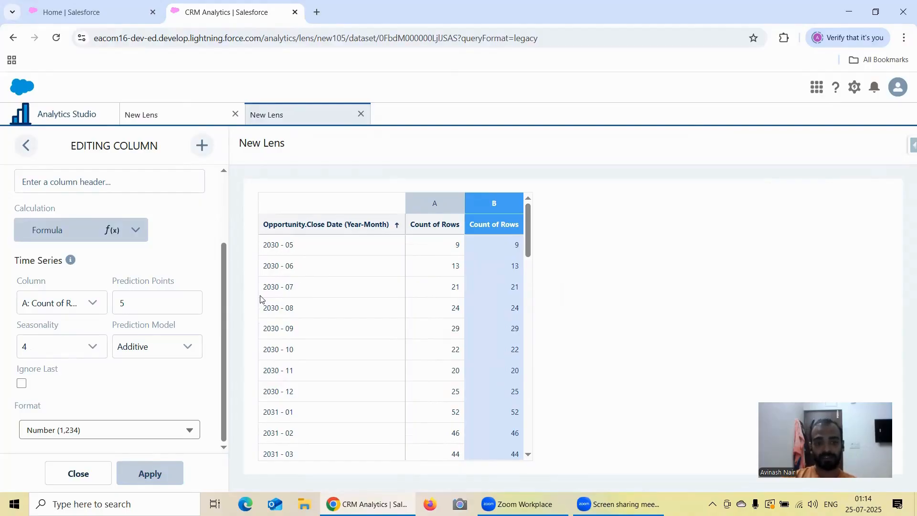
drag(529, 235, 531, 271)
scroll(307, 294, up, 1)
scroll(306, 293, down, 1)
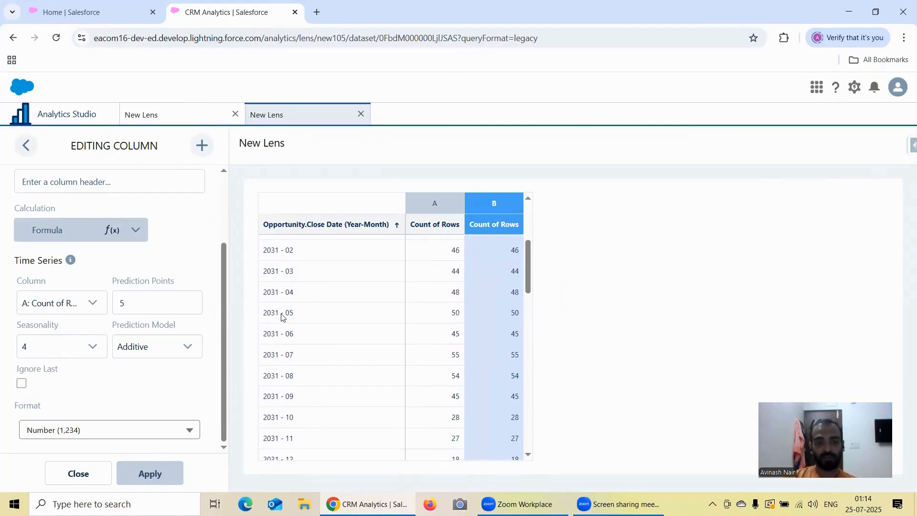
drag(528, 279, 538, 356)
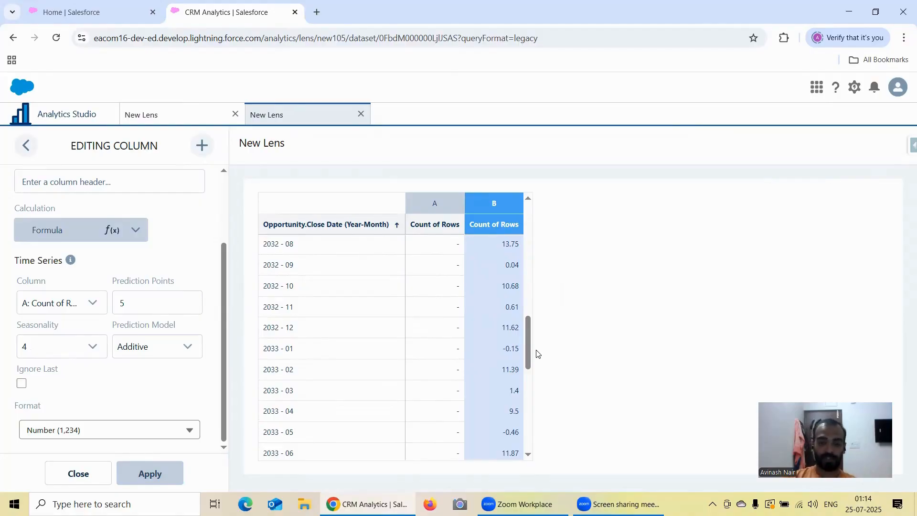
Set the seasonality to Auto and the prediction model to Multiplicative, apply both and review the predictions in column B.
click(58, 348)
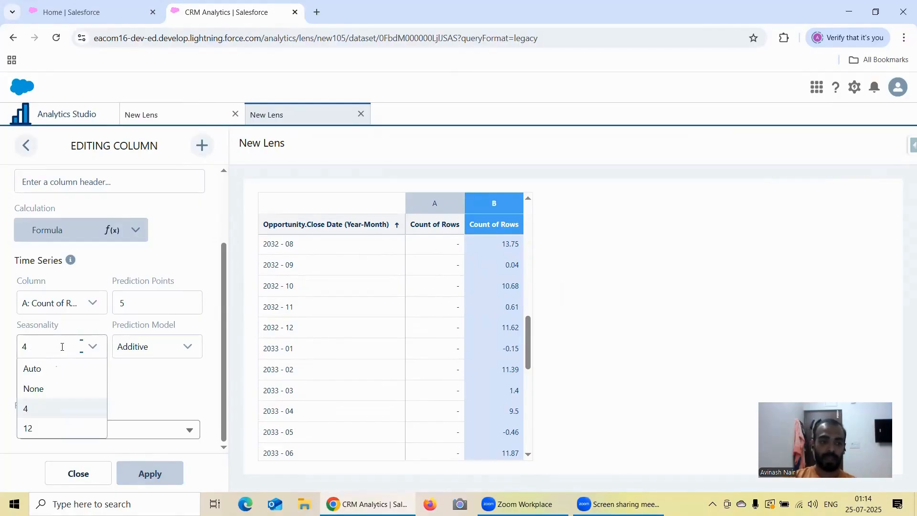
click(41, 373)
click(164, 346)
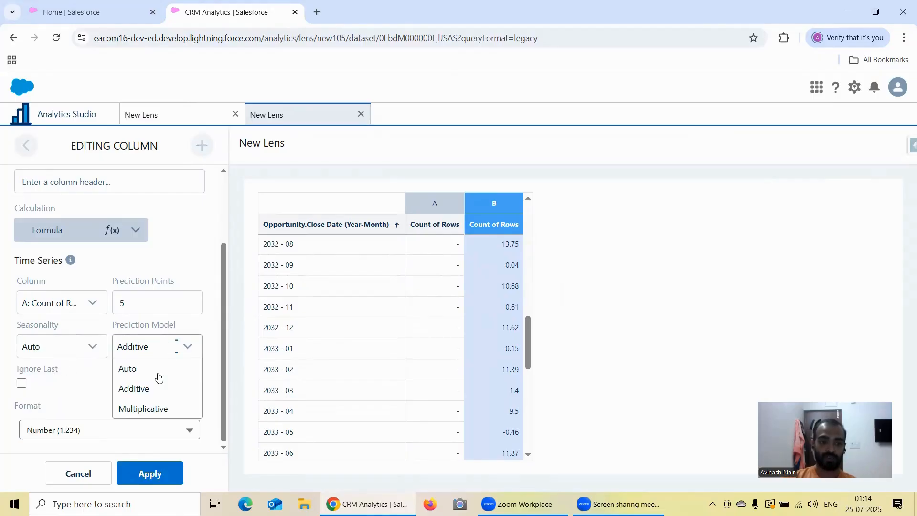
click(160, 407)
click(145, 468)
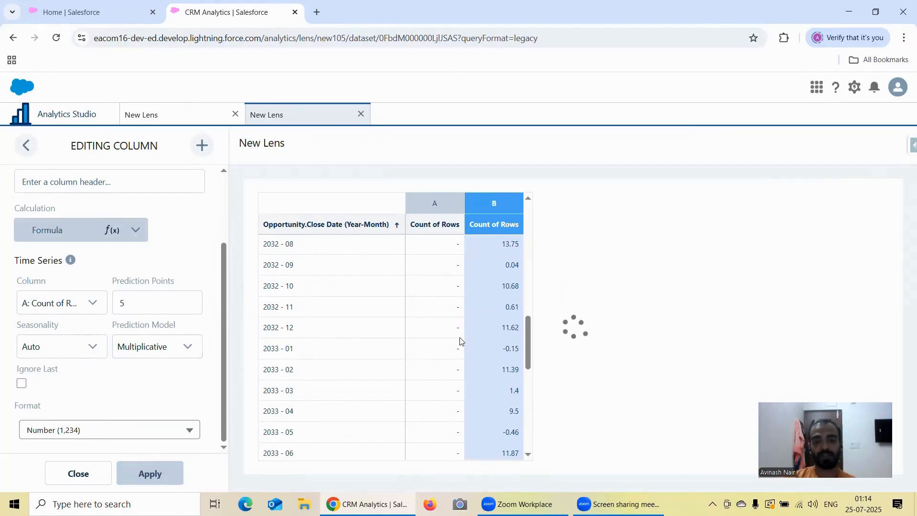
scroll(458, 333, up, 5)
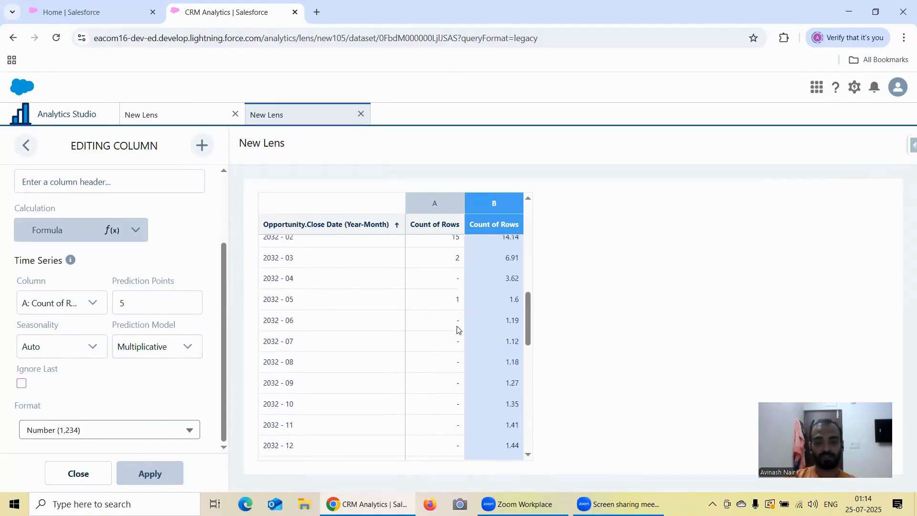
scroll(457, 329, down, 2)
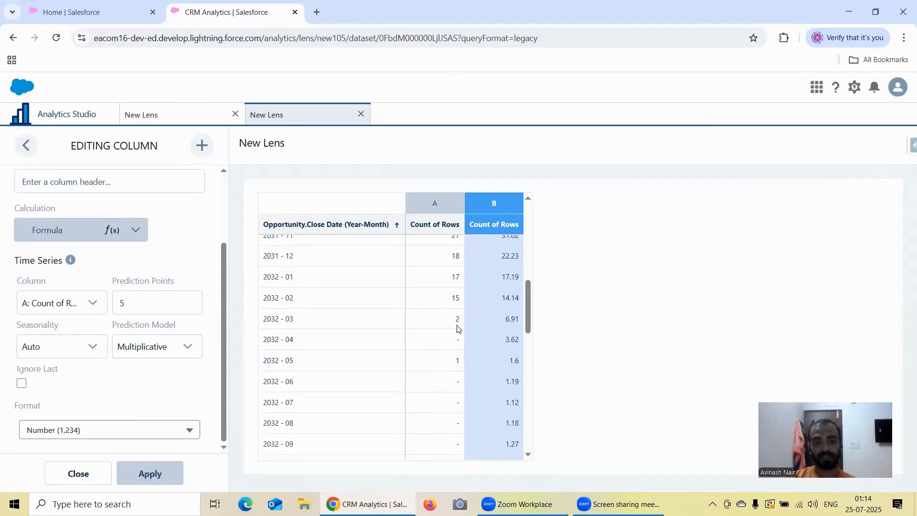
Change the seasonality to 12 for the Multiplicative model and apply it to column B.
click(38, 354)
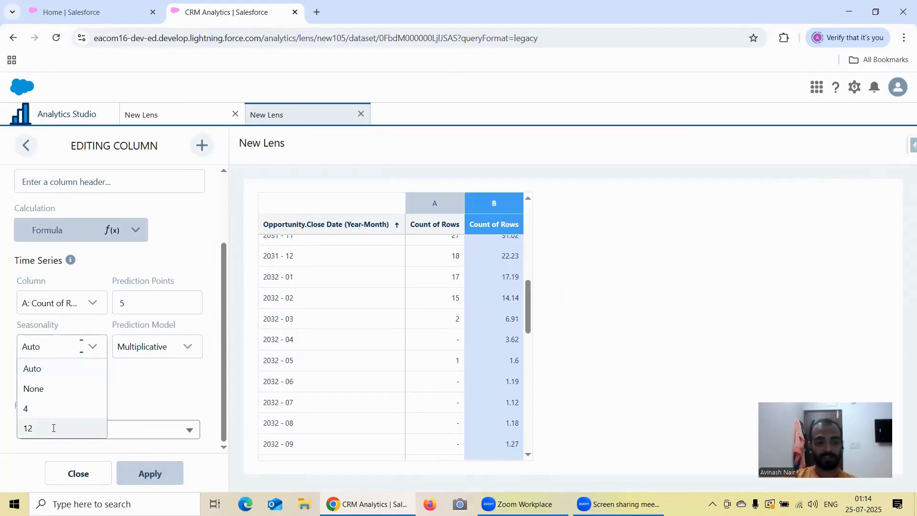
click(49, 427)
click(150, 474)
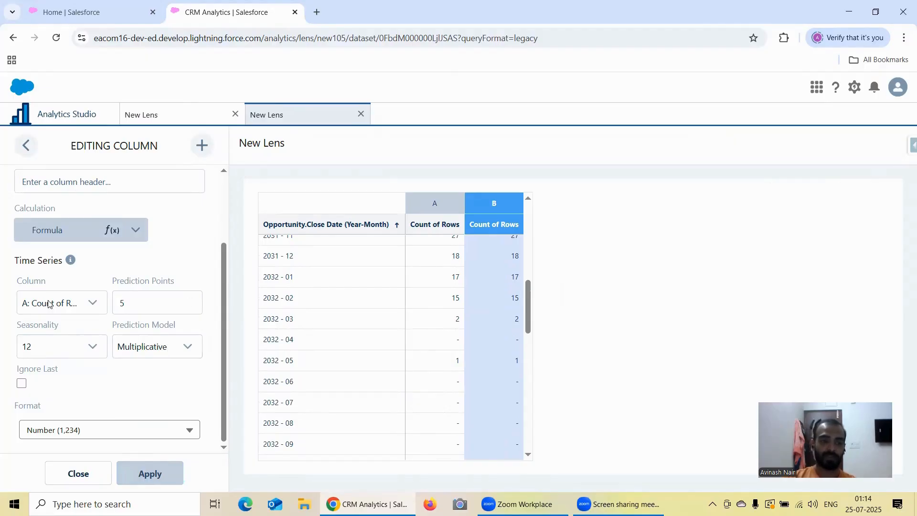
Set both the seasonality and the prediction model to Auto, apply them and review the final predicted months in column B.
click(50, 346)
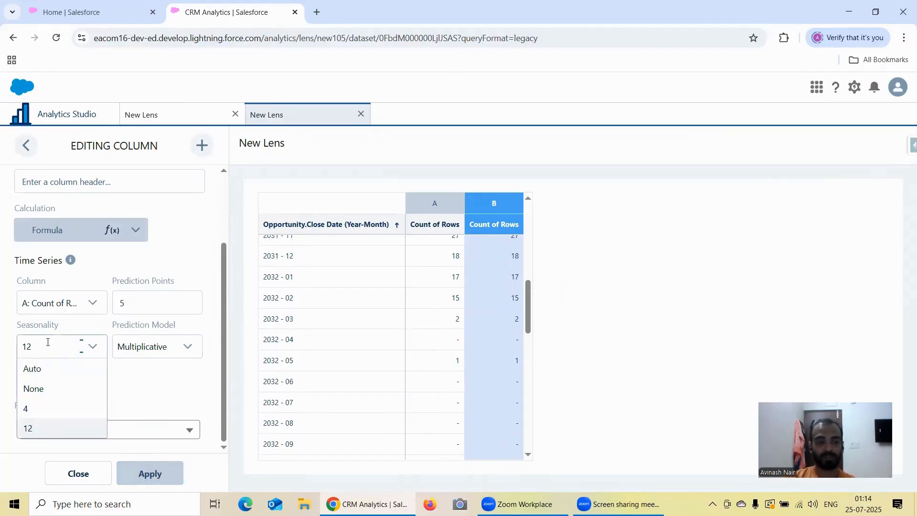
click(50, 368)
click(153, 353)
click(150, 370)
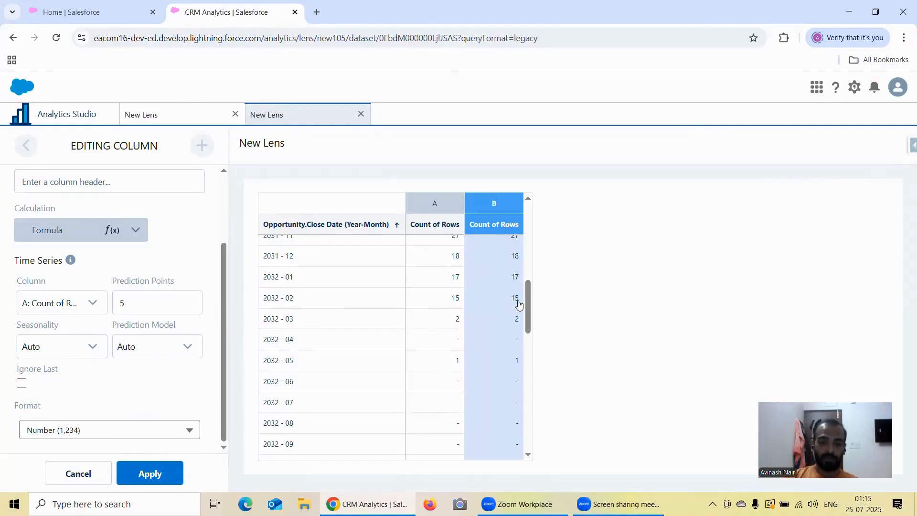
drag(524, 297, 528, 425)
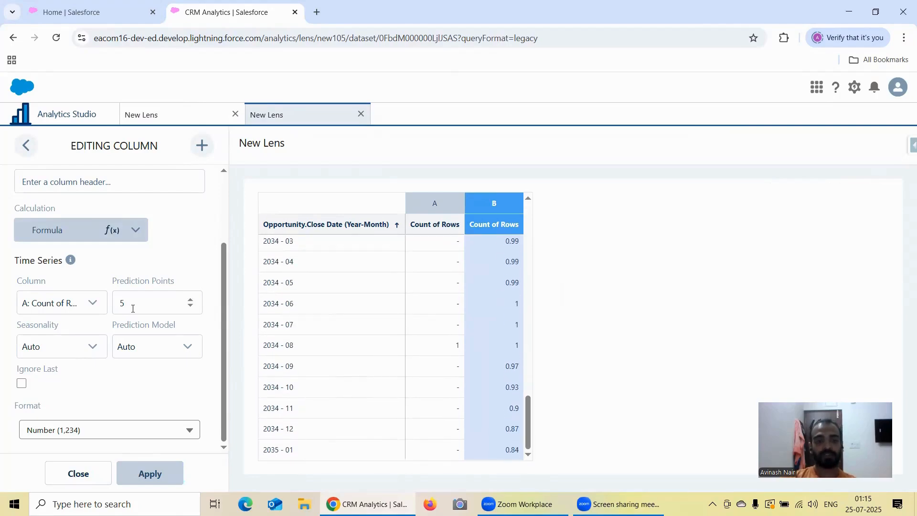
Enable Ignore Last for the Time Series calculation, apply it and examine the final predicted months in column B.
click(22, 386)
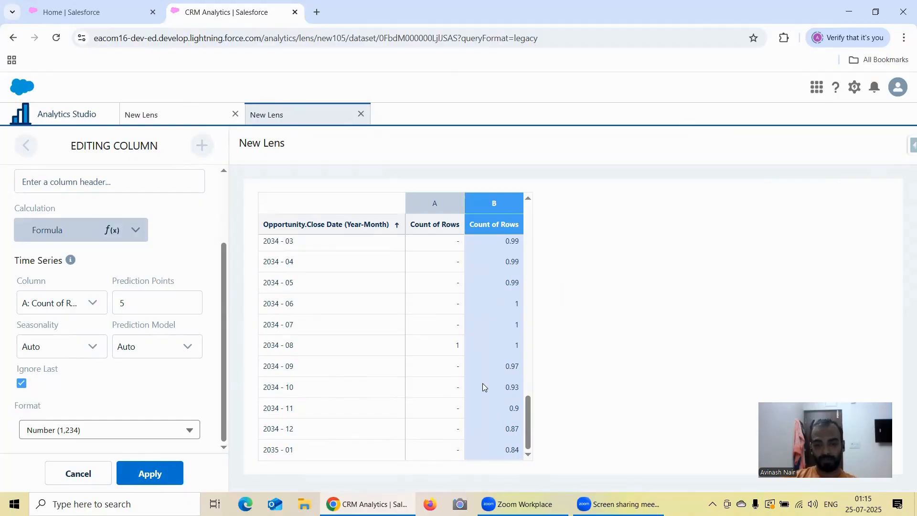
click(160, 478)
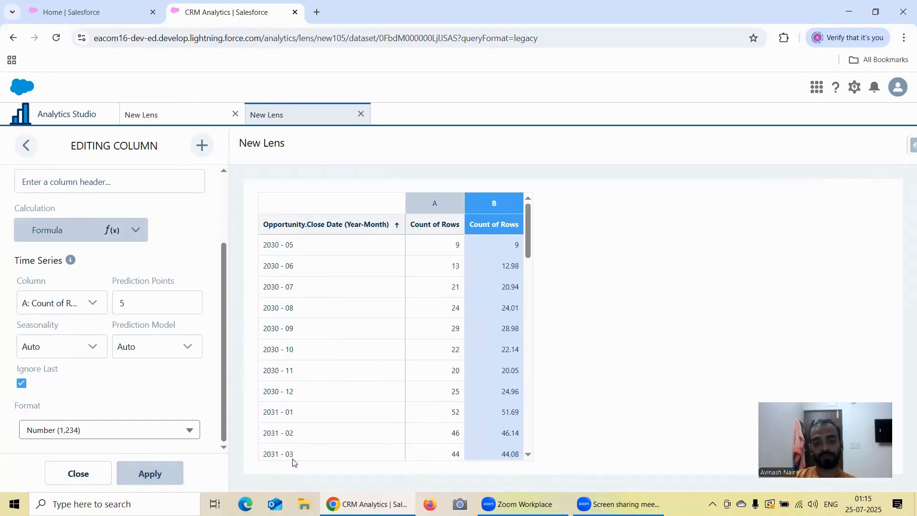
scroll(479, 330, down, 15)
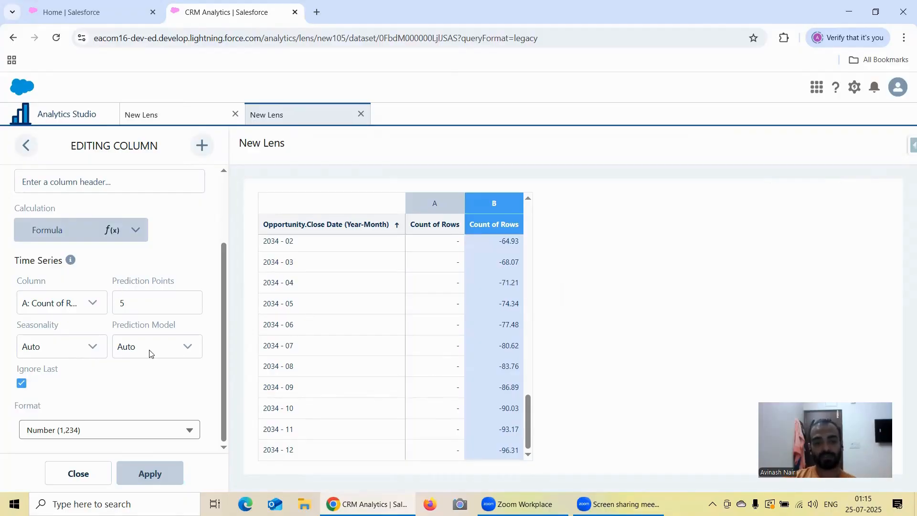
Disable Ignore Last, set the prediction points to 2, apply both and compare column B's final months with the original lens data.
click(22, 382)
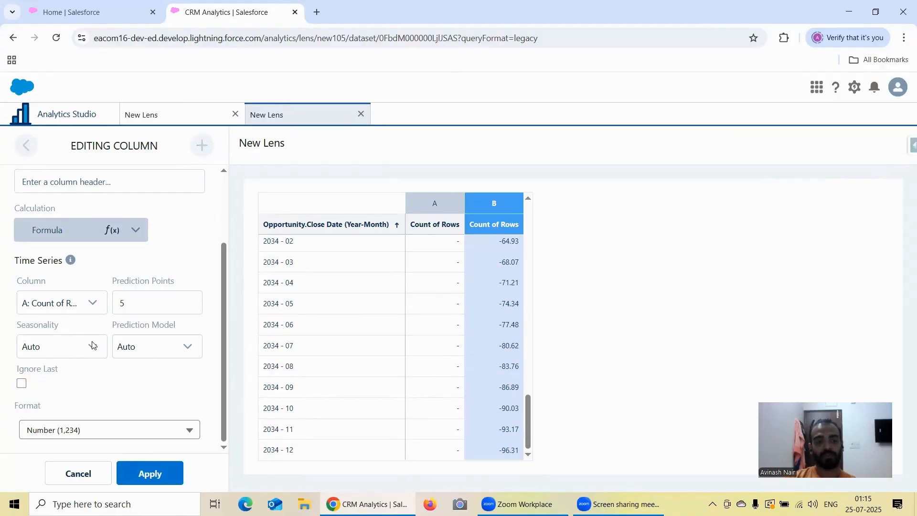
click(137, 301)
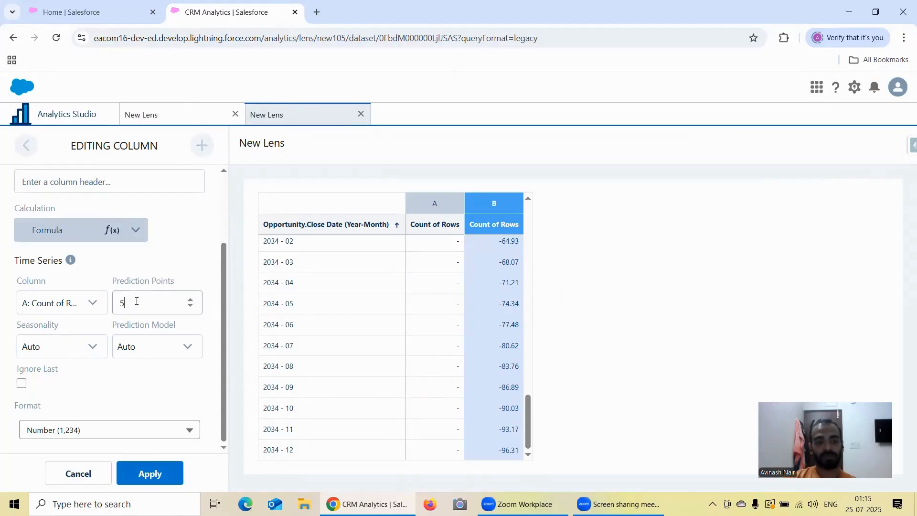
click(189, 308)
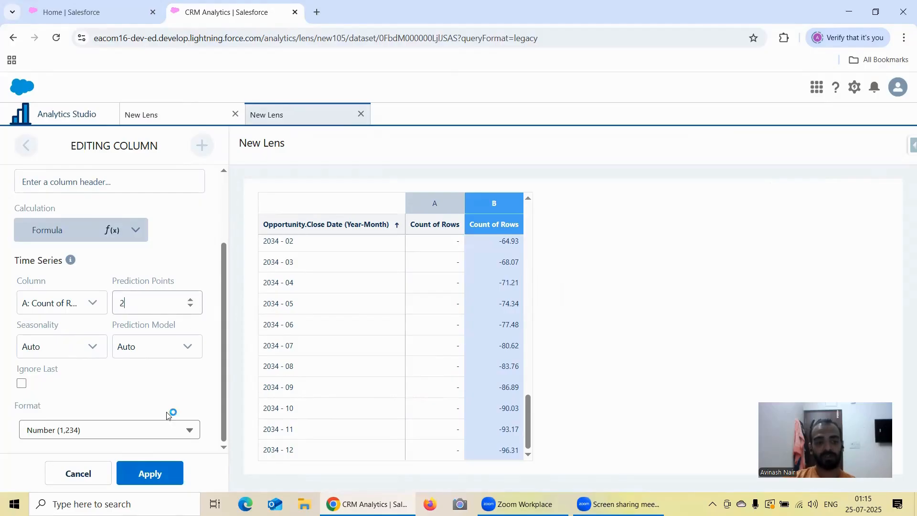
click(152, 125)
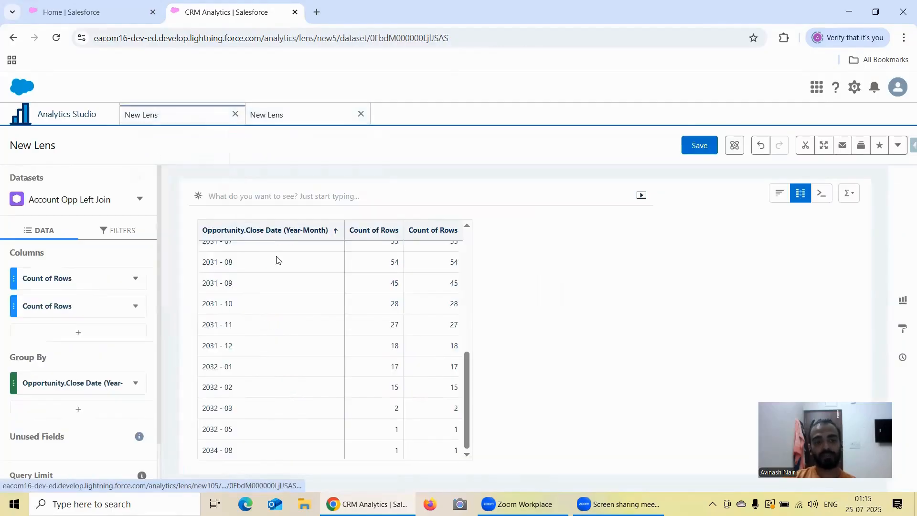
click(274, 116)
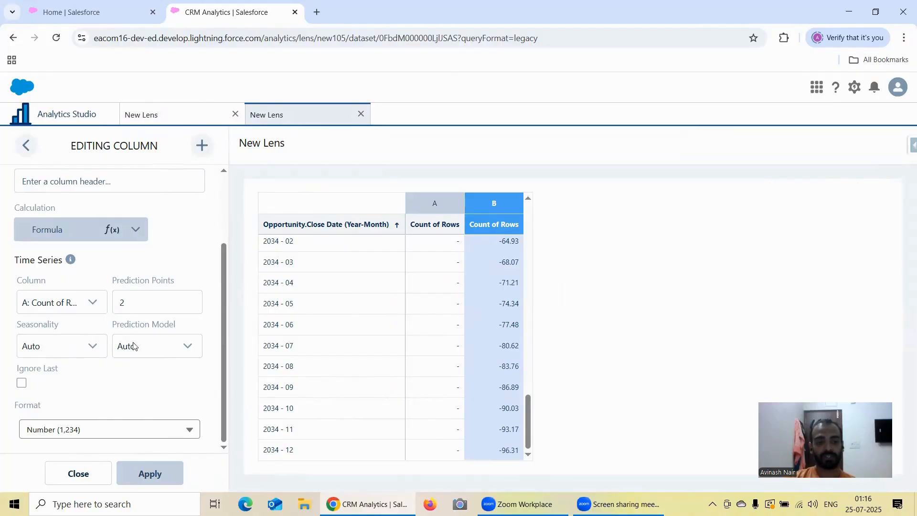
click(191, 307)
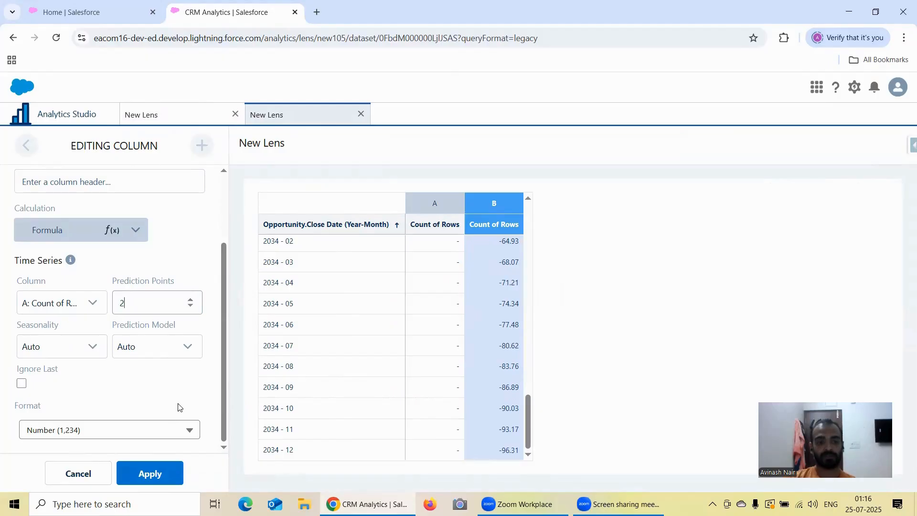
click(169, 470)
scroll(489, 396, down, 3)
drag(530, 276, 528, 453)
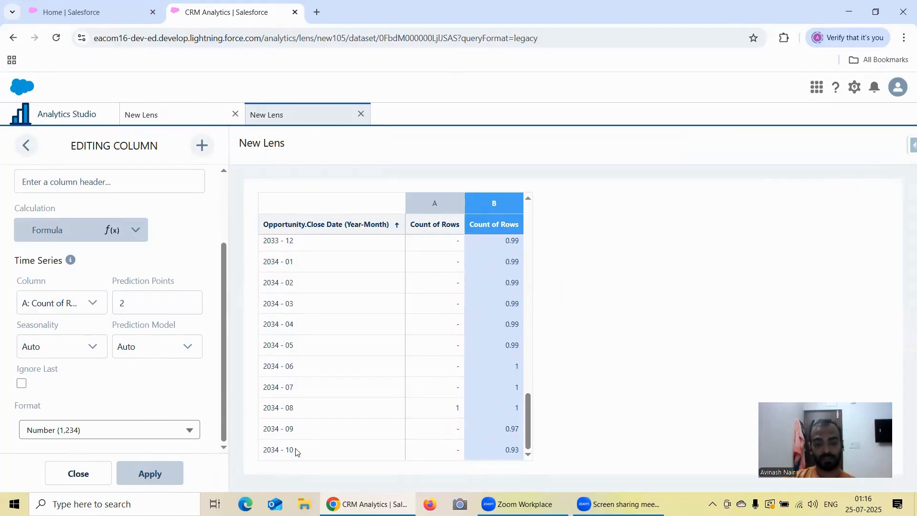
Apply Ignore Last to the Time Series column, review the final predicted months, and disable it again for comparison.
click(21, 383)
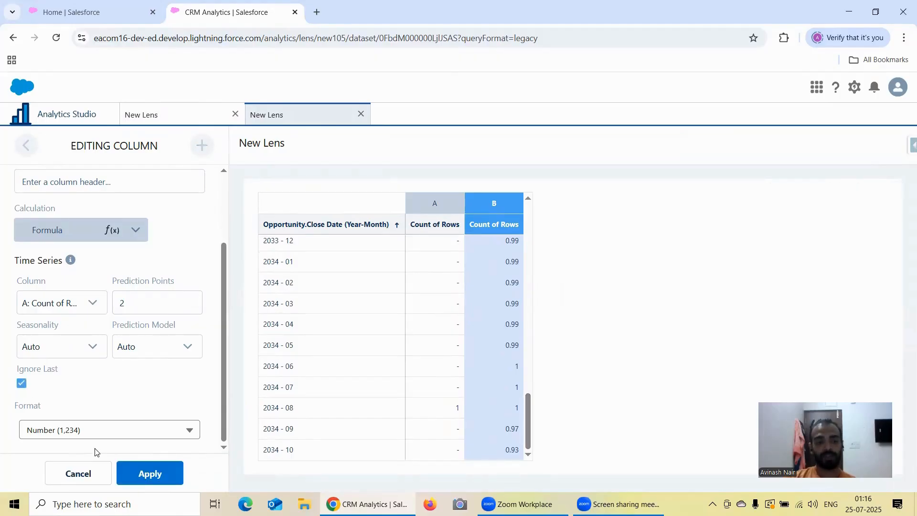
click(163, 476)
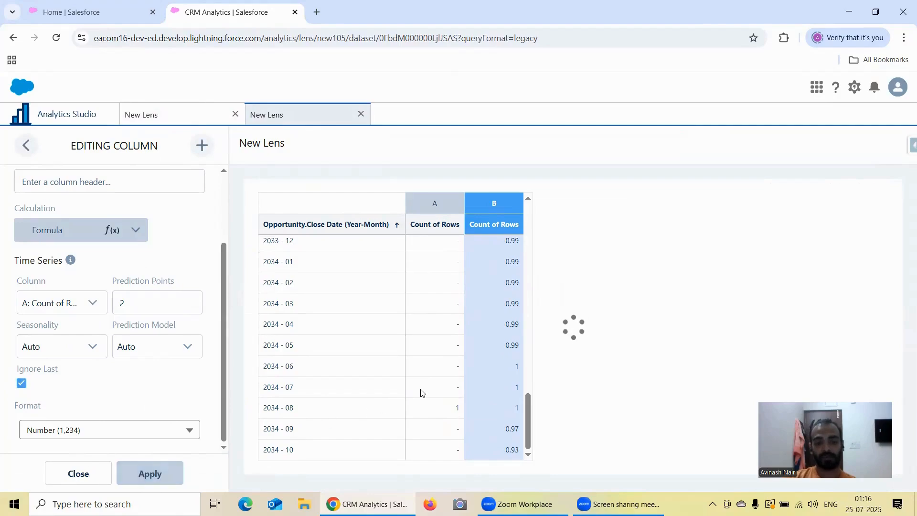
drag(525, 239, 548, 450)
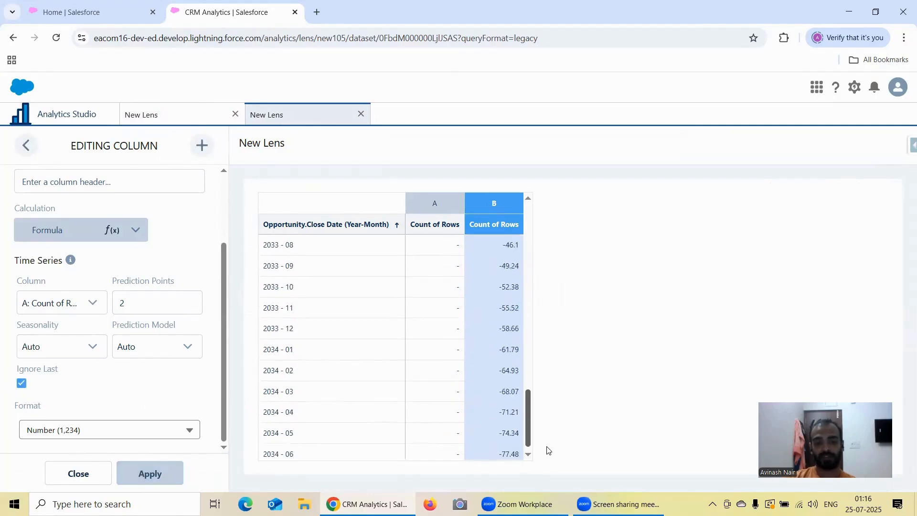
scroll(511, 432, down, 2)
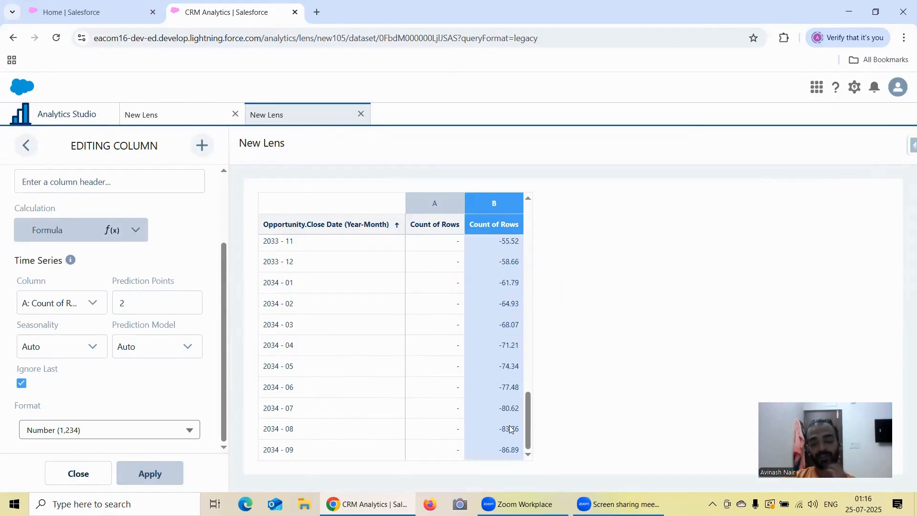
click(21, 384)
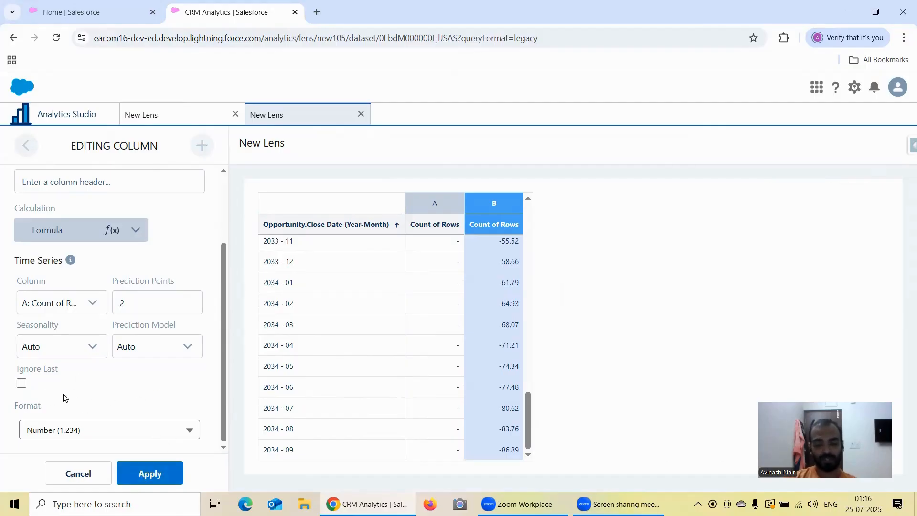
click(145, 474)
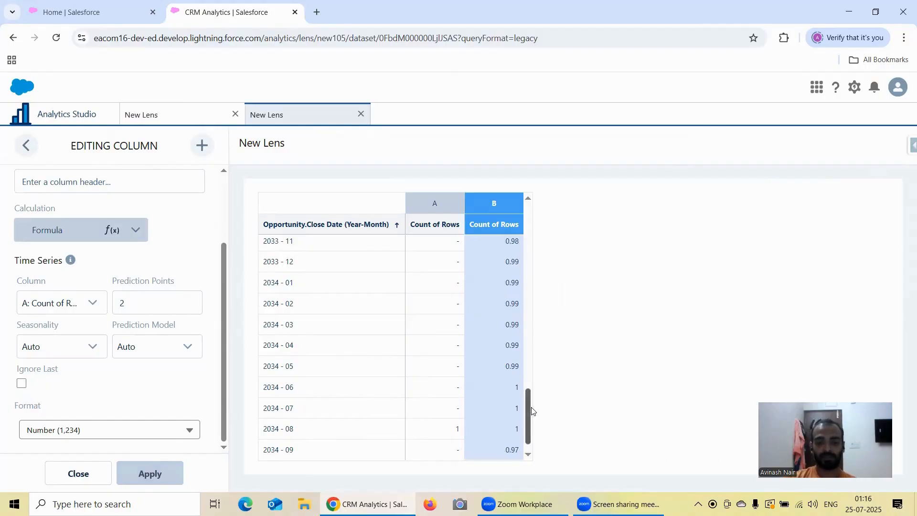
drag(529, 408, 534, 431)
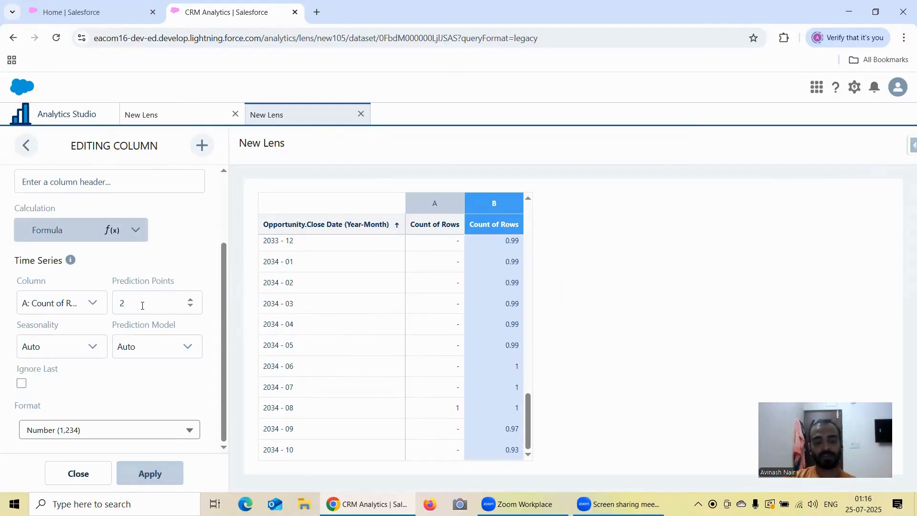
Set the prediction points to 4, apply the change and review the final predicted months in column B.
click(191, 299)
click(191, 298)
click(149, 474)
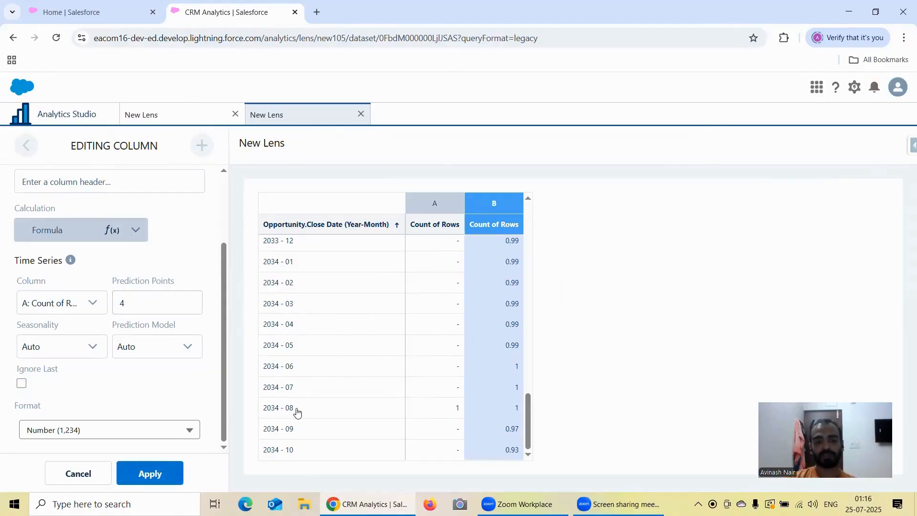
scroll(358, 397, down, 1)
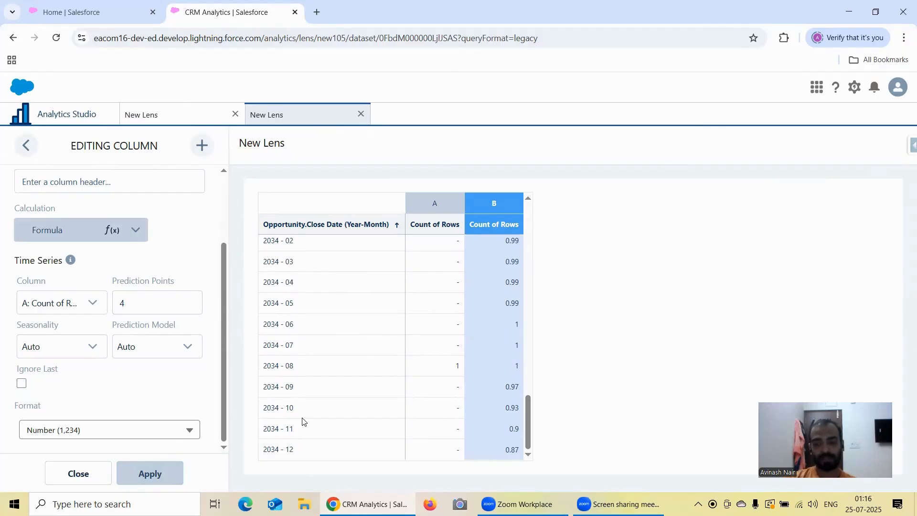
Delete the duplicate Count of Rows column from the original lens and return to the Time Series lens.
click(155, 115)
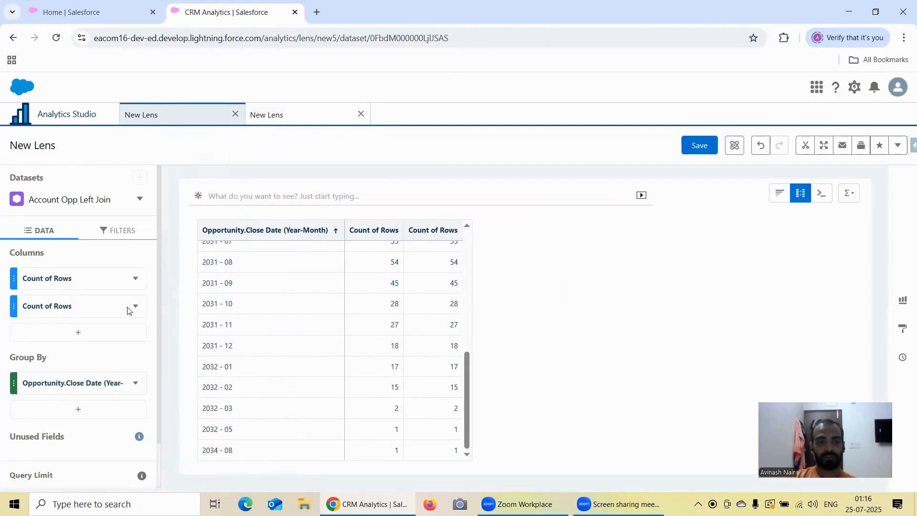
click(135, 306)
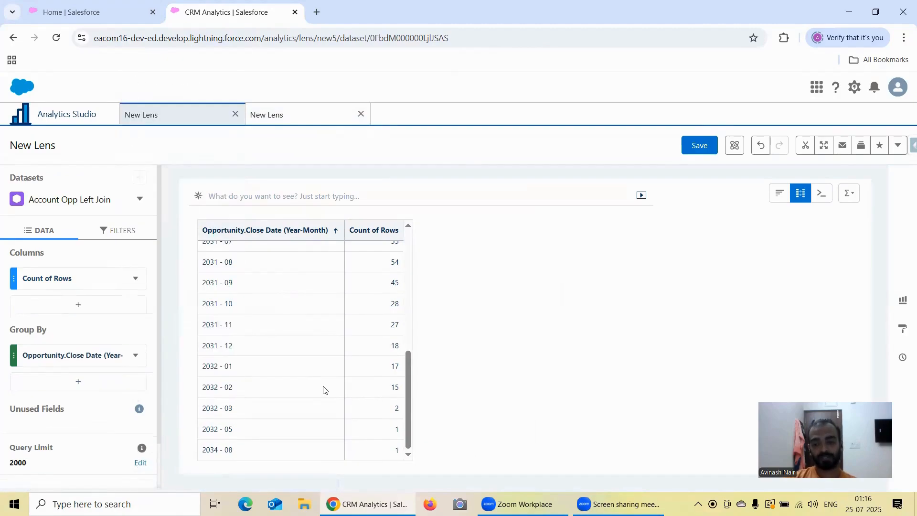
click(285, 116)
Set column B's header to "TimeSeries Points" and apply it.
scroll(195, 325, up, 3)
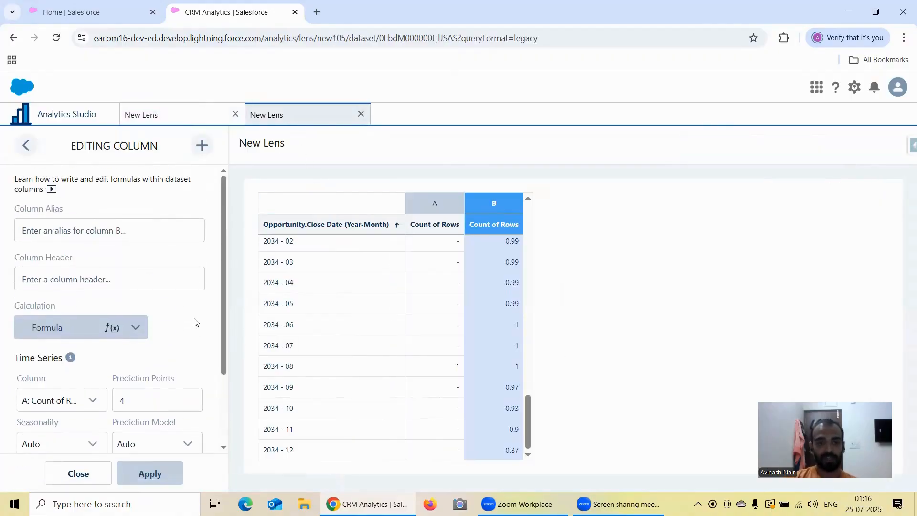
click(60, 278)
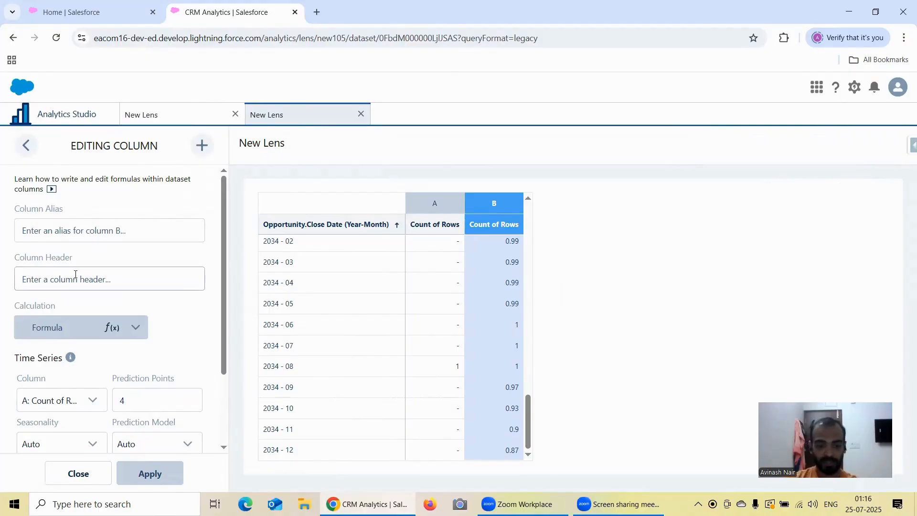
text(TimeSer)
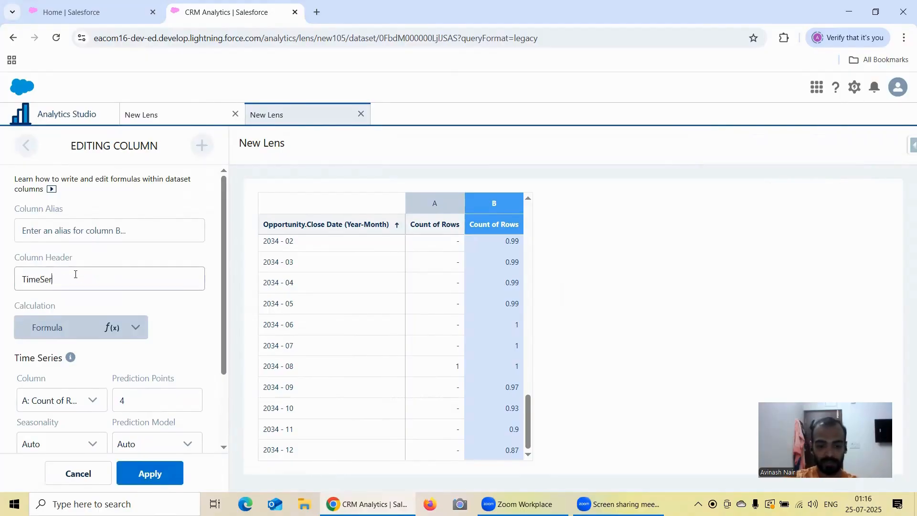
text(ies Poi)
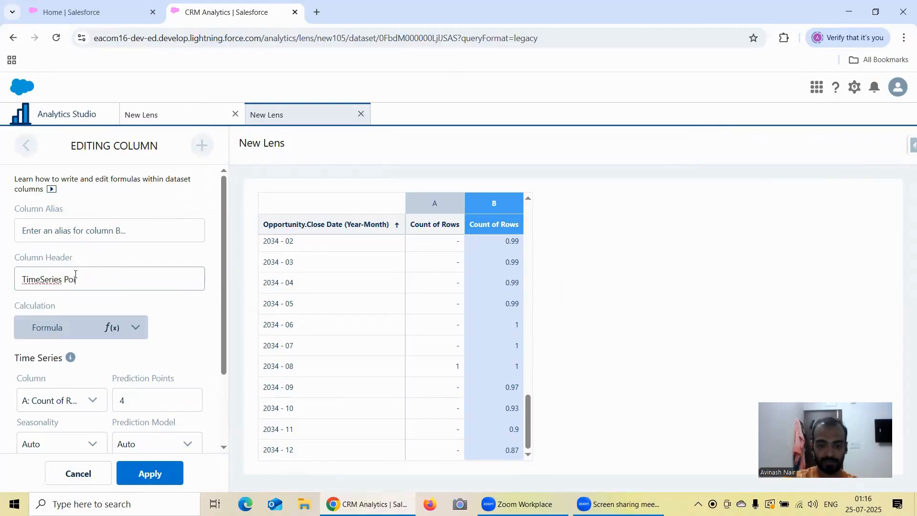
text(nts)
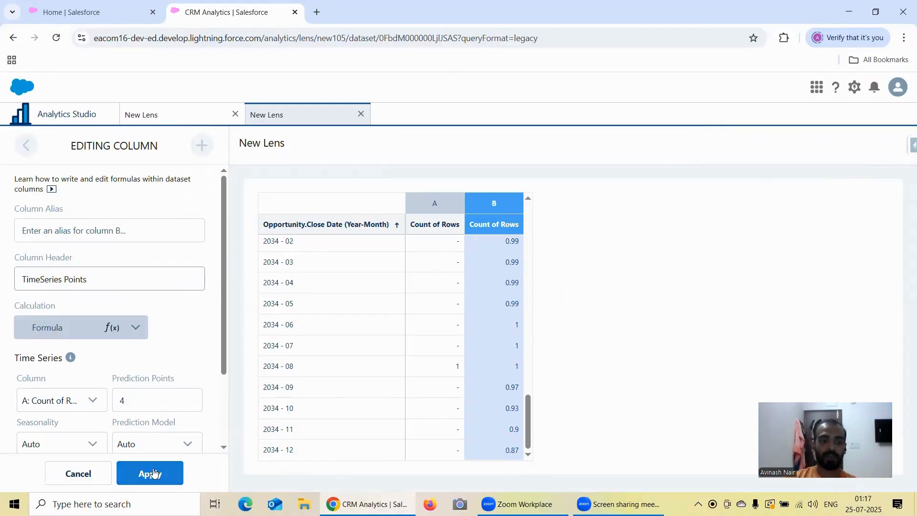
click(153, 473)
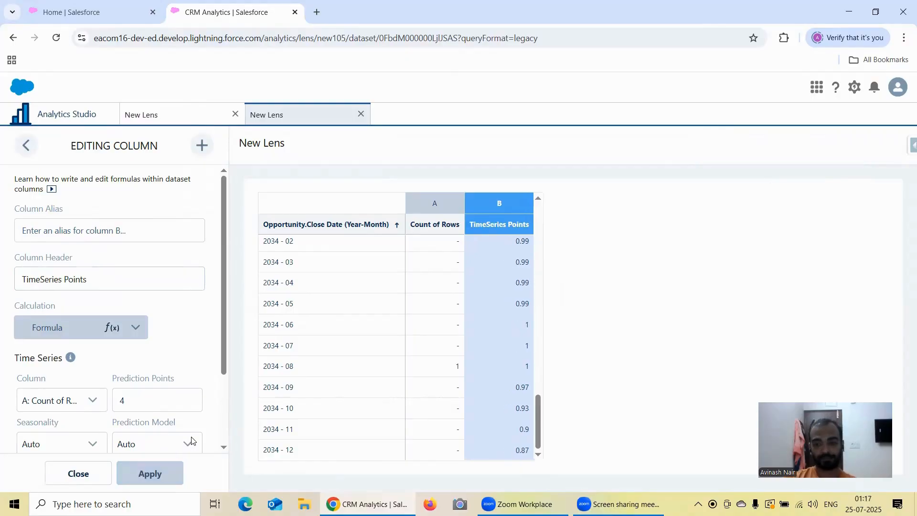
Compare with the original lens, close the column editor and hide the Count of Rows column in the Time Series lens.
click(143, 115)
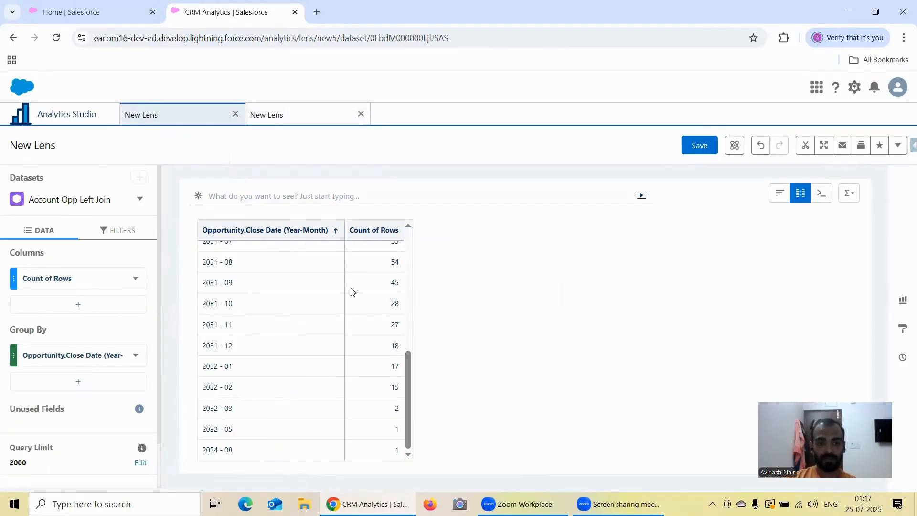
click(316, 118)
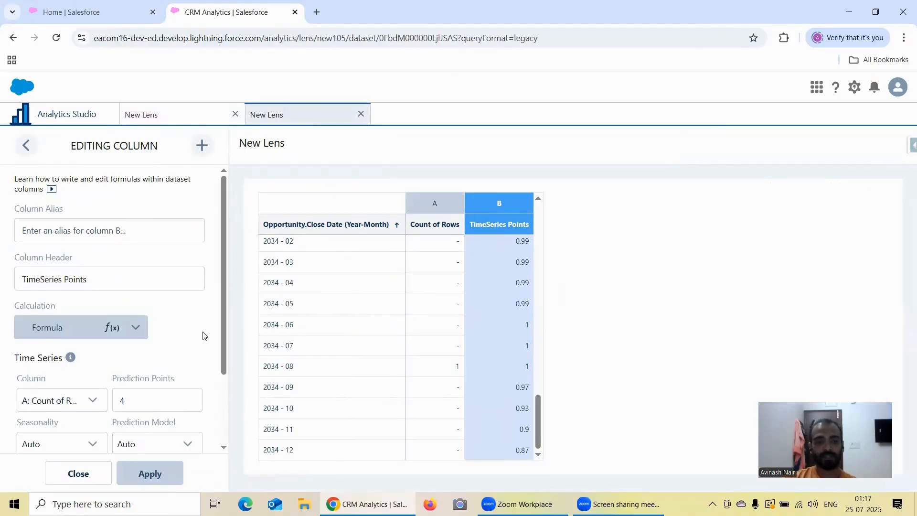
click(78, 473)
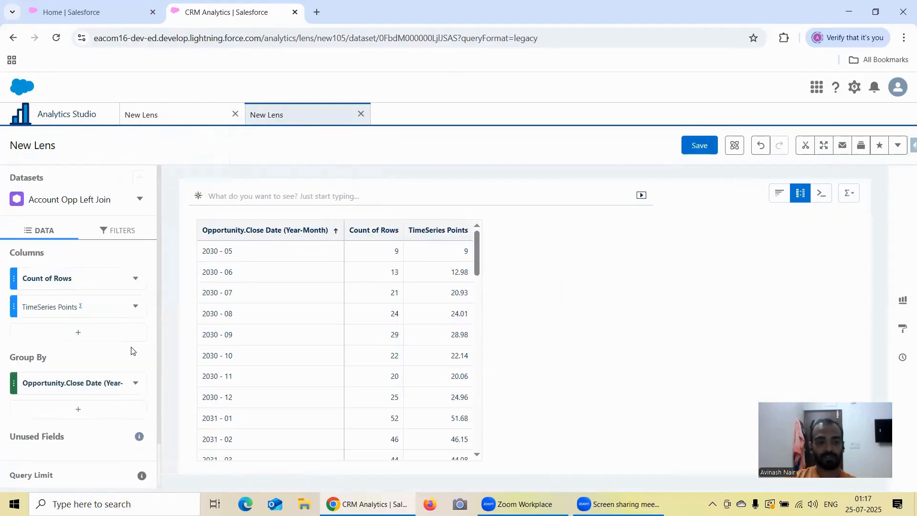
click(136, 278)
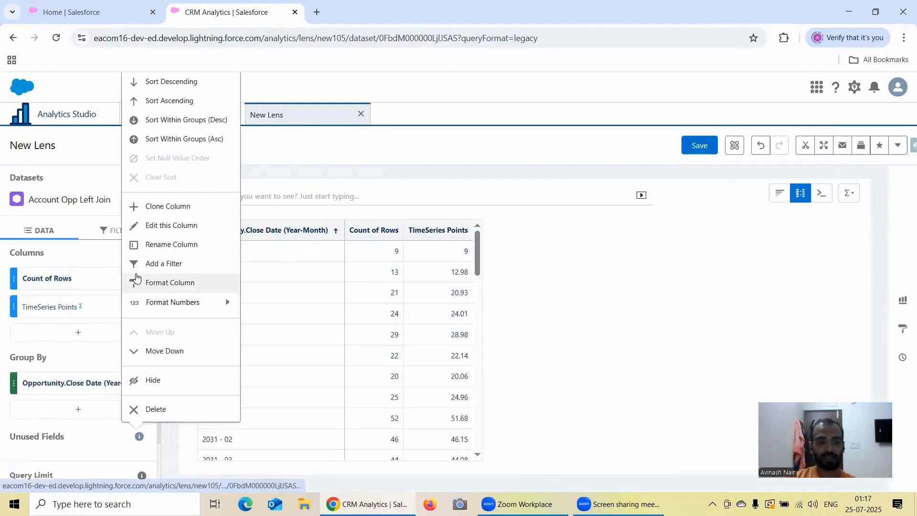
click(148, 382)
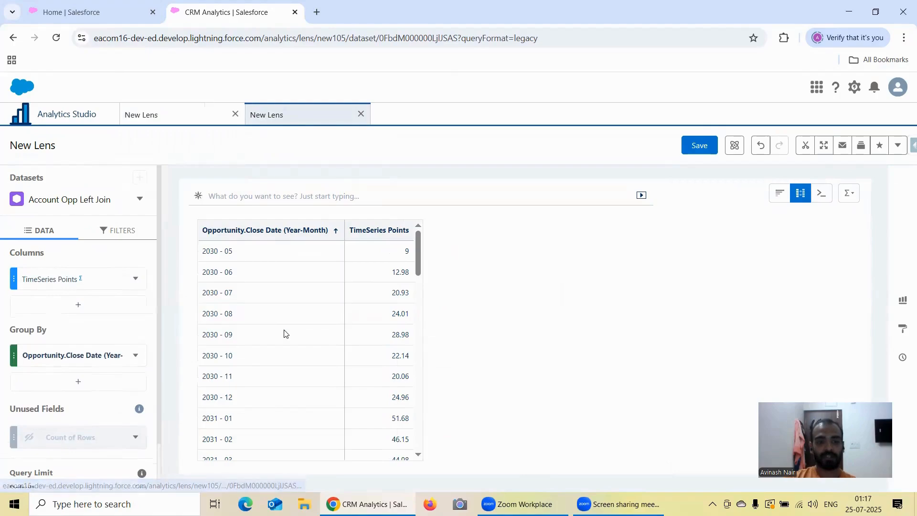
Check the original lens again, reopen the TimeSeries Points column for editing and review its Time Series settings.
click(182, 116)
click(314, 115)
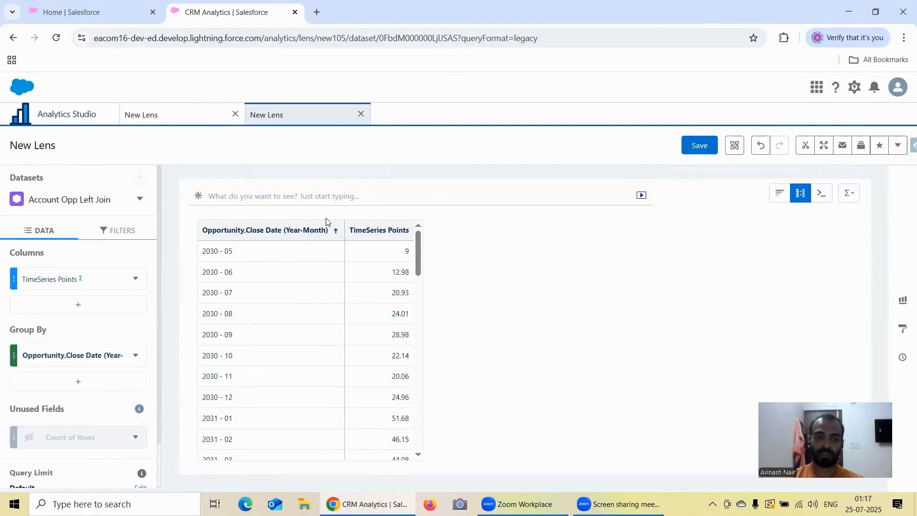
click(141, 278)
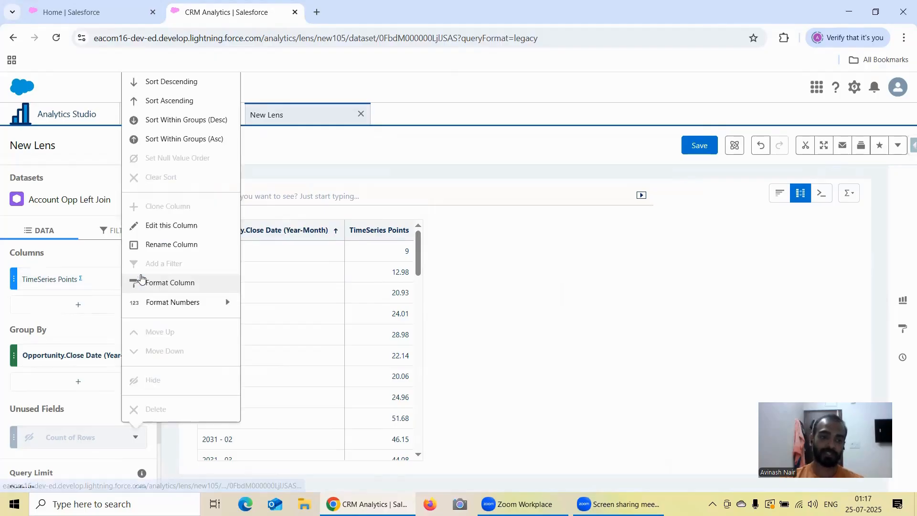
click(158, 229)
scroll(153, 316, down, 3)
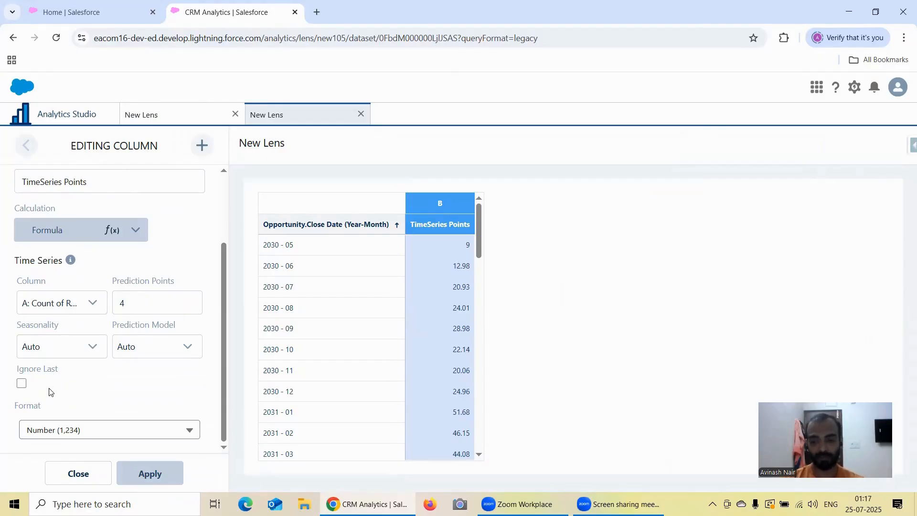
Display the original lens's Count of Rows by close month as a Timeline chart.
click(146, 116)
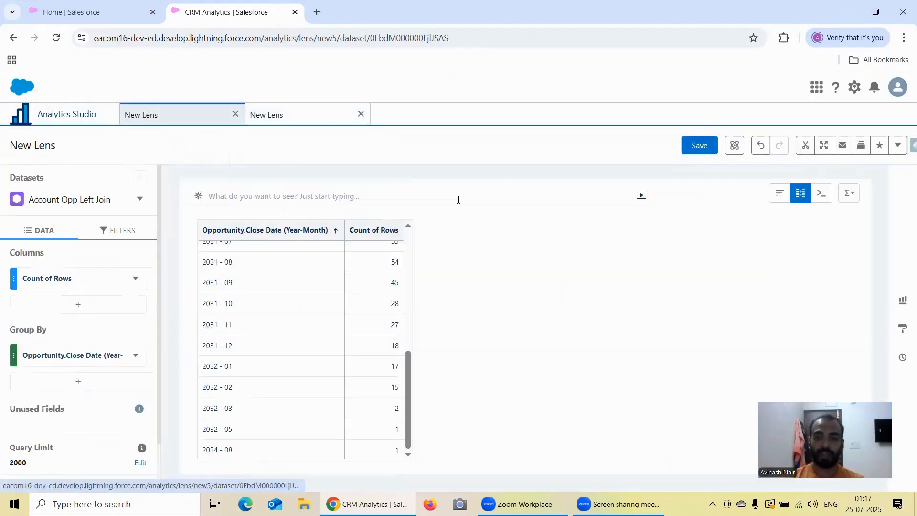
click(904, 301)
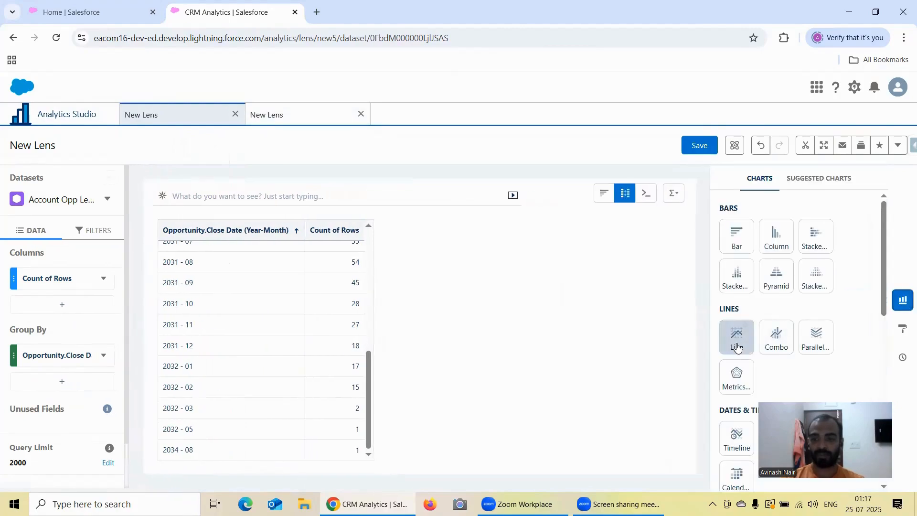
click(736, 437)
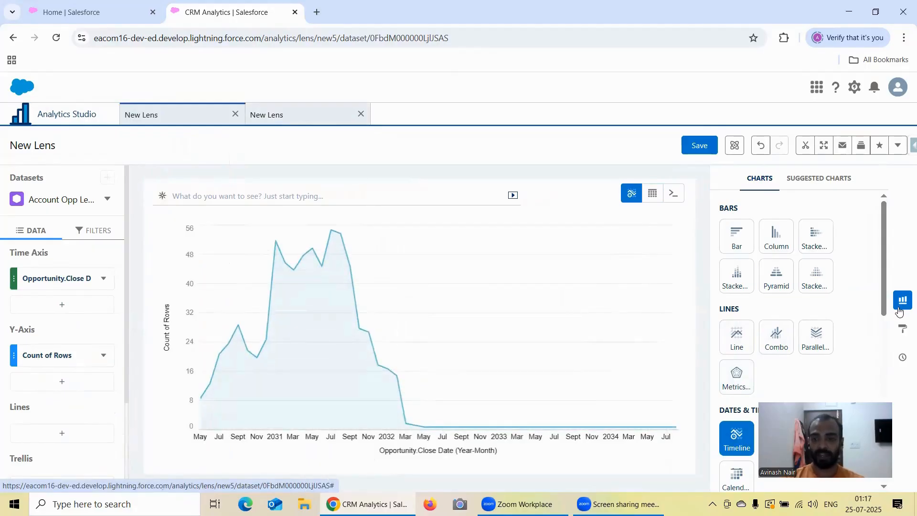
Close the column editor in the Time Series lens and display its TimeSeries Points by close month as a Timeline chart.
click(287, 115)
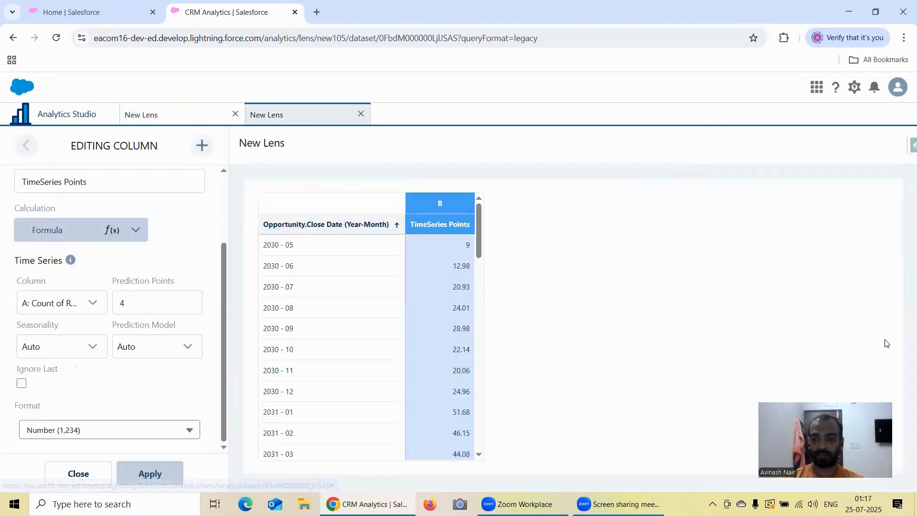
click(78, 472)
click(903, 306)
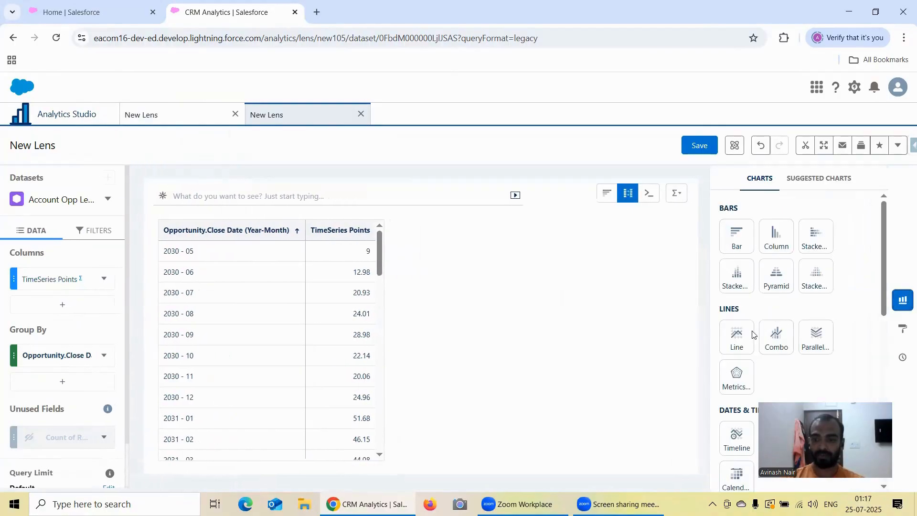
click(737, 437)
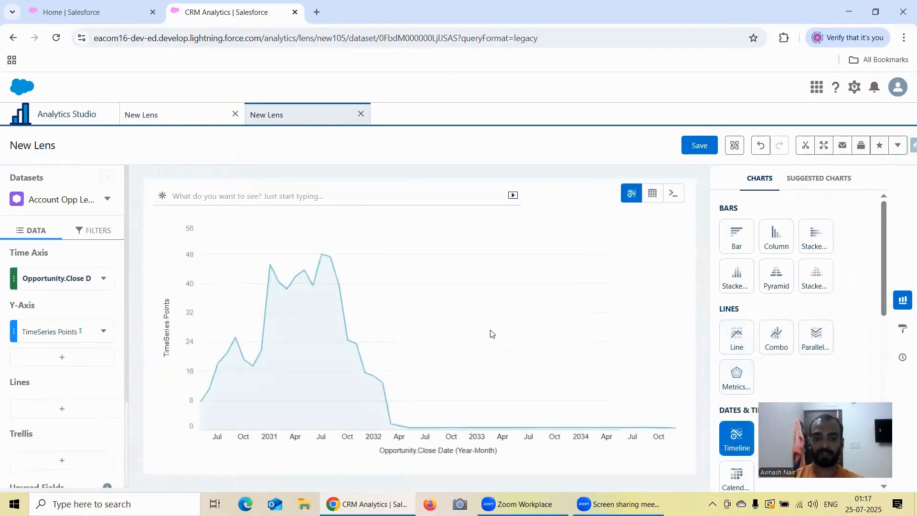
Compare the original lens's Count of Rows timeline with the TimeSeries Points timeline, ending on the Time Series lens.
click(172, 116)
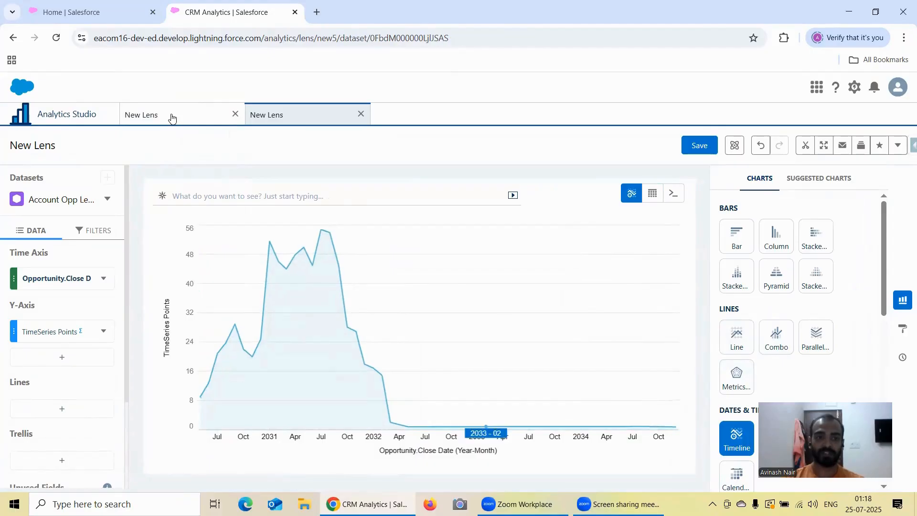
click(289, 123)
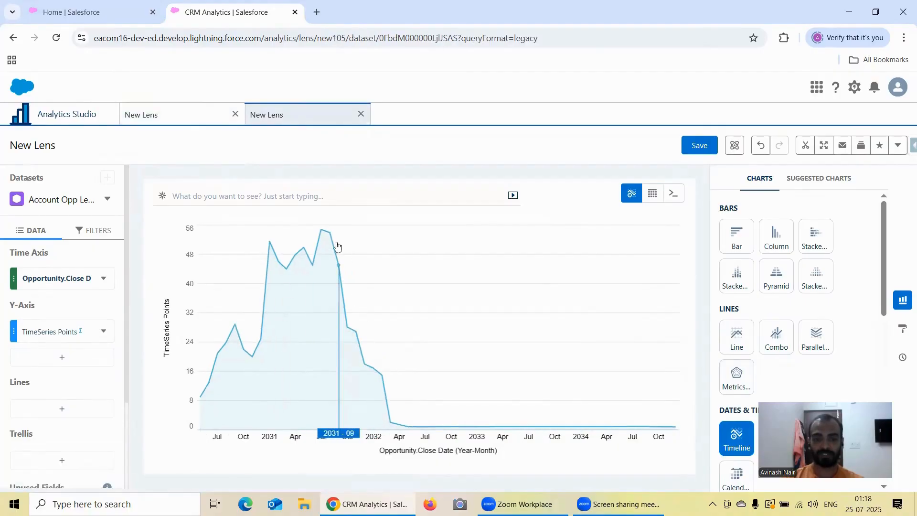
click(187, 115)
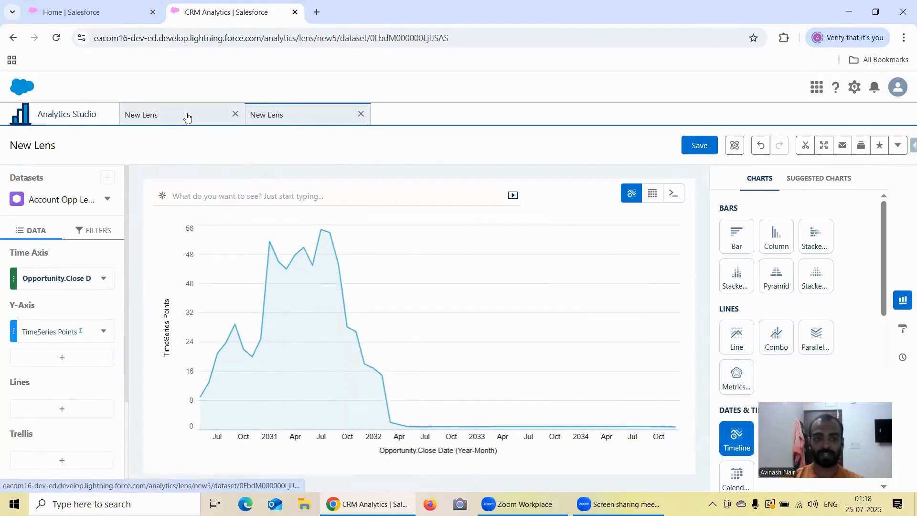
click(312, 125)
click(194, 116)
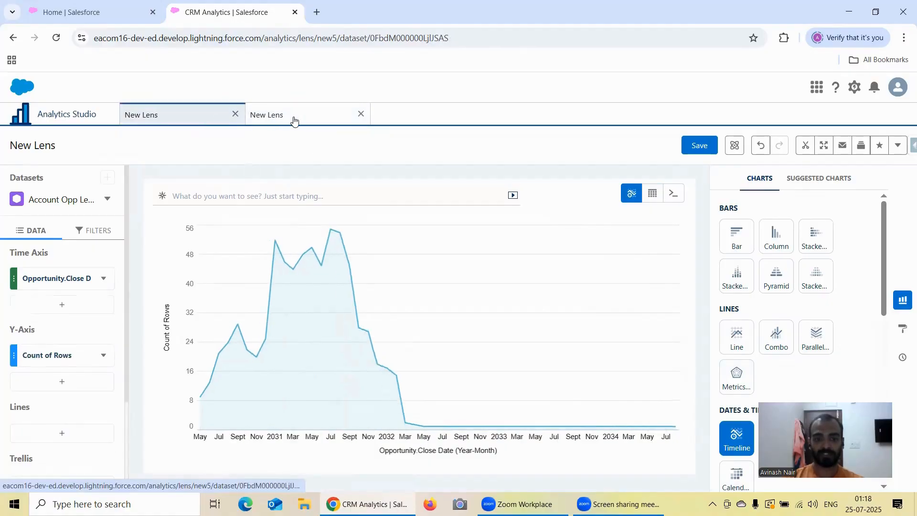
click(294, 120)
Save the Time Series lens as "TimeSeries Functionality" in the Recipe Dataset app.
click(698, 145)
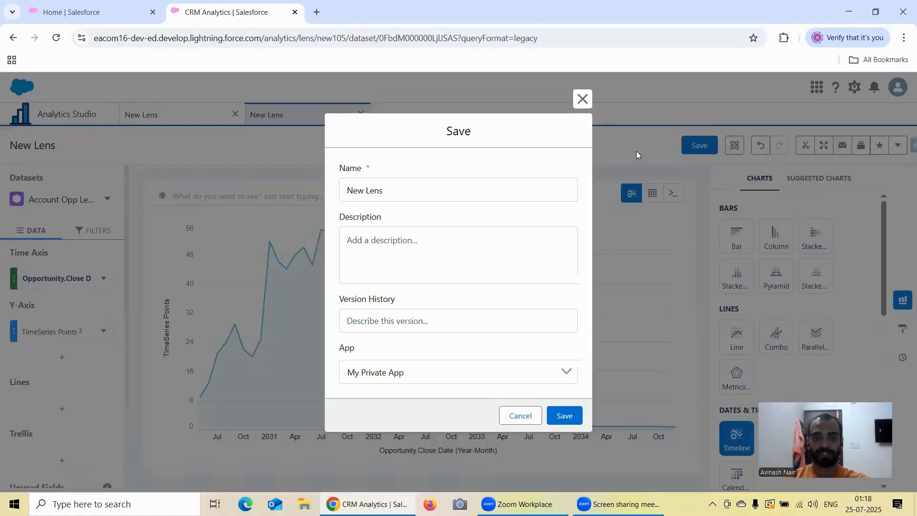
triple_click(440, 188)
text(Ti)
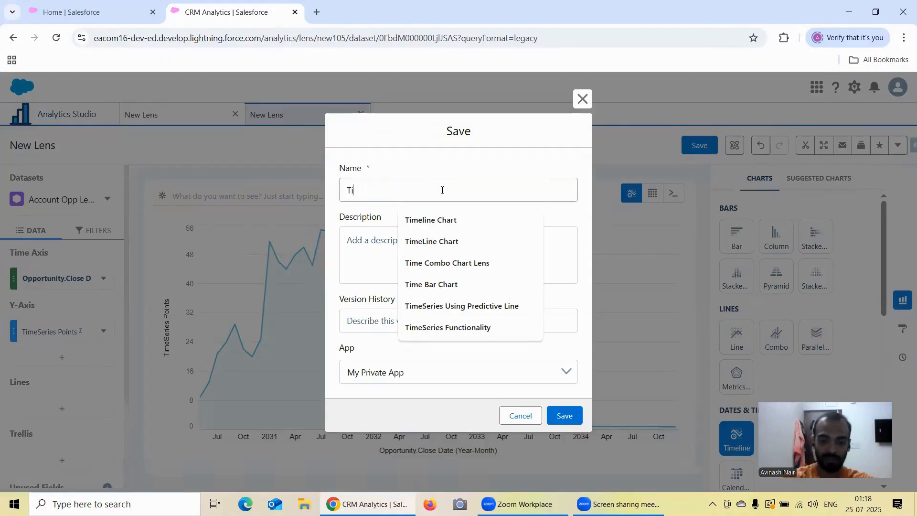
text(meSries Functionality)
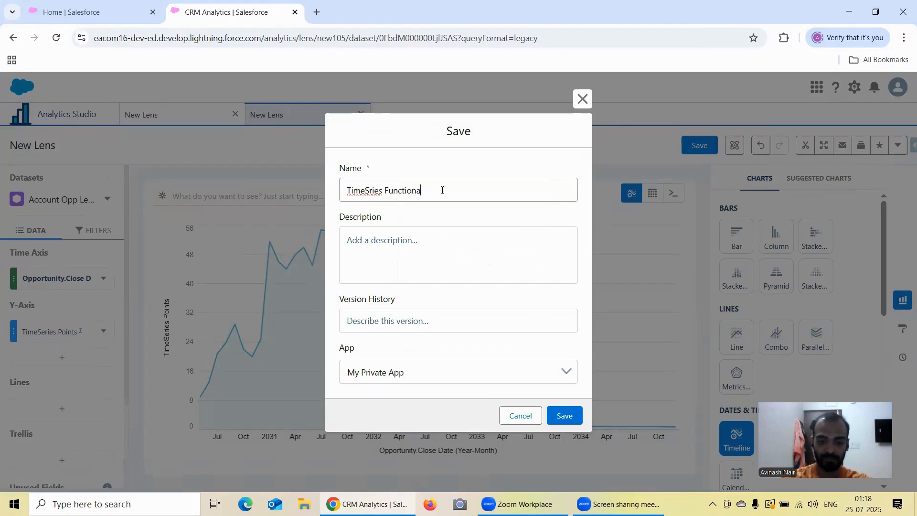
click(373, 193)
text(e)
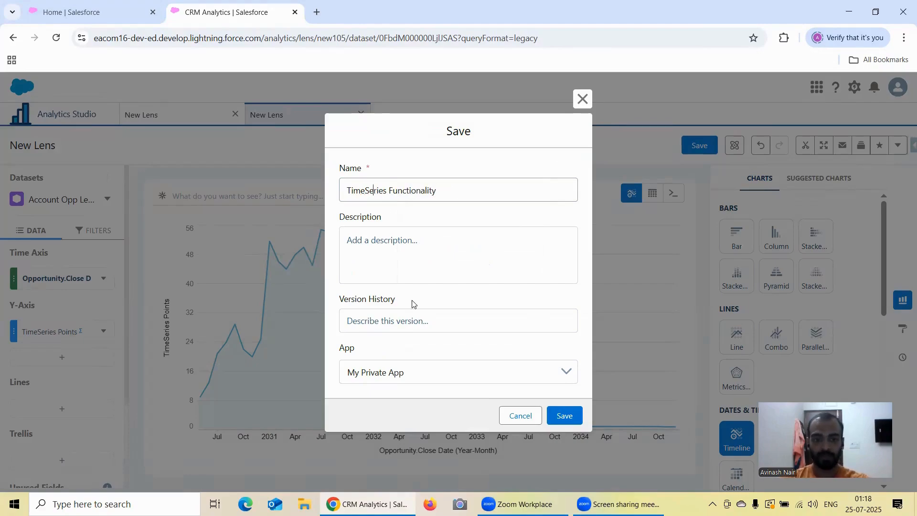
click(412, 372)
click(409, 429)
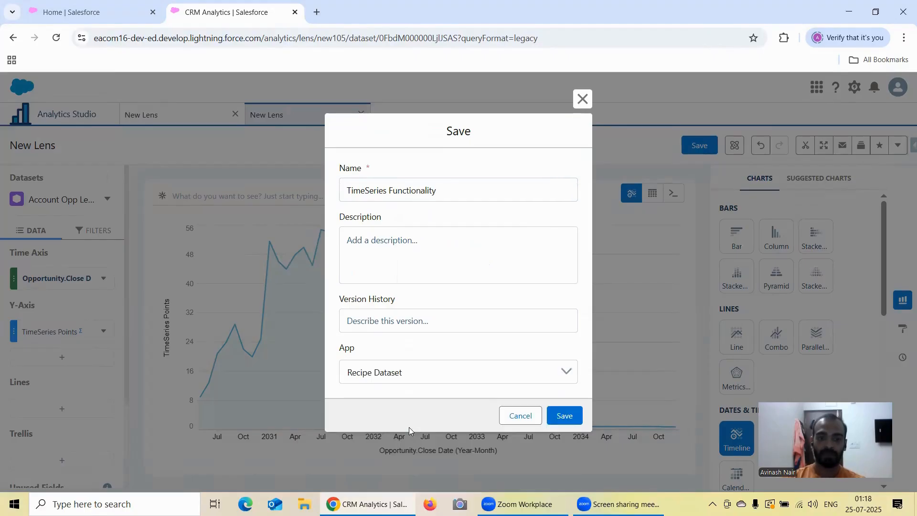
click(567, 419)
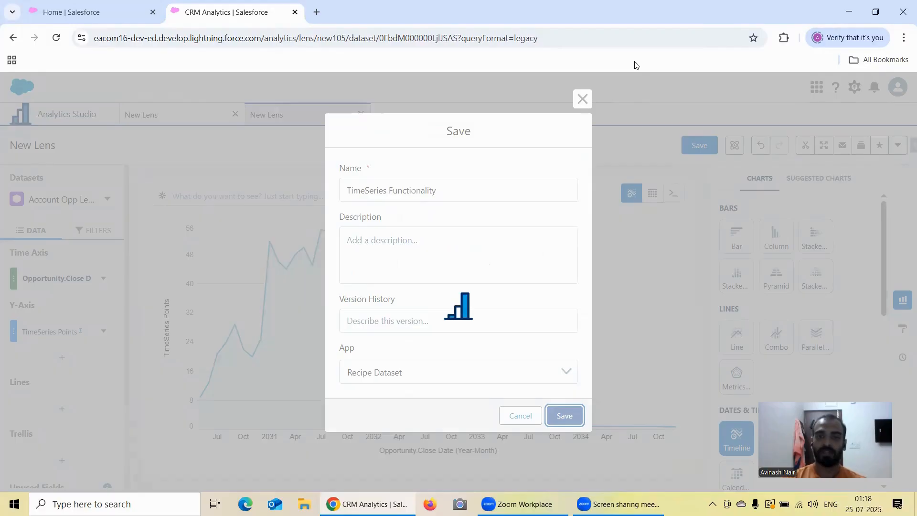